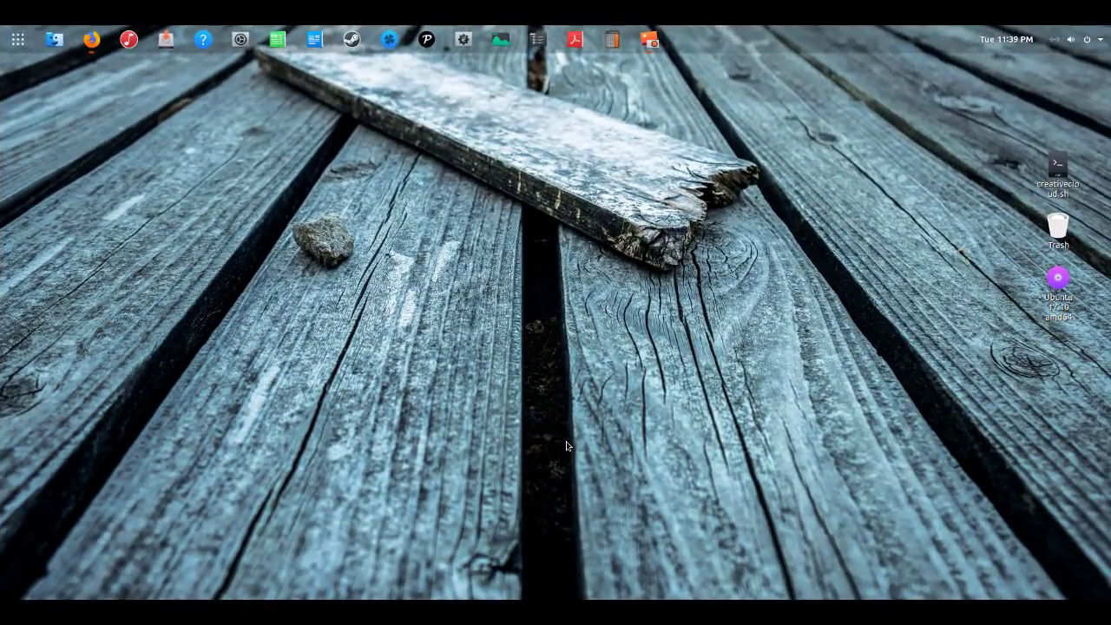
Switch to Firefox and examine the creative-cloud-linux GitHub page's file list, README introduction and Adobe Application Manager screenshot
click(92, 41)
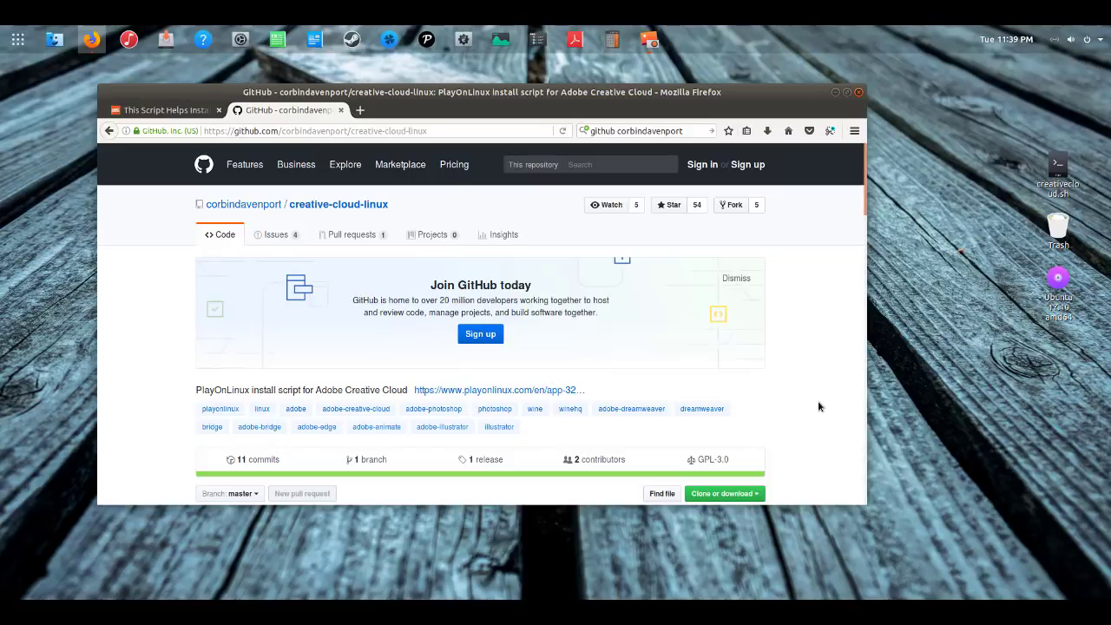
scroll(818, 406, down, 5)
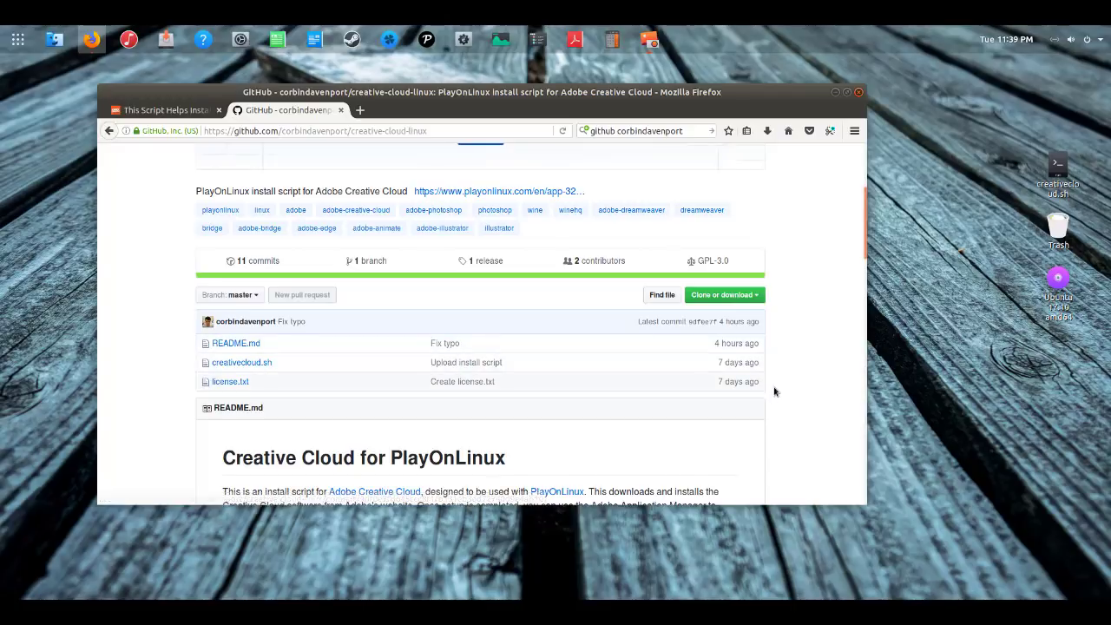
scroll(781, 395, down, 5)
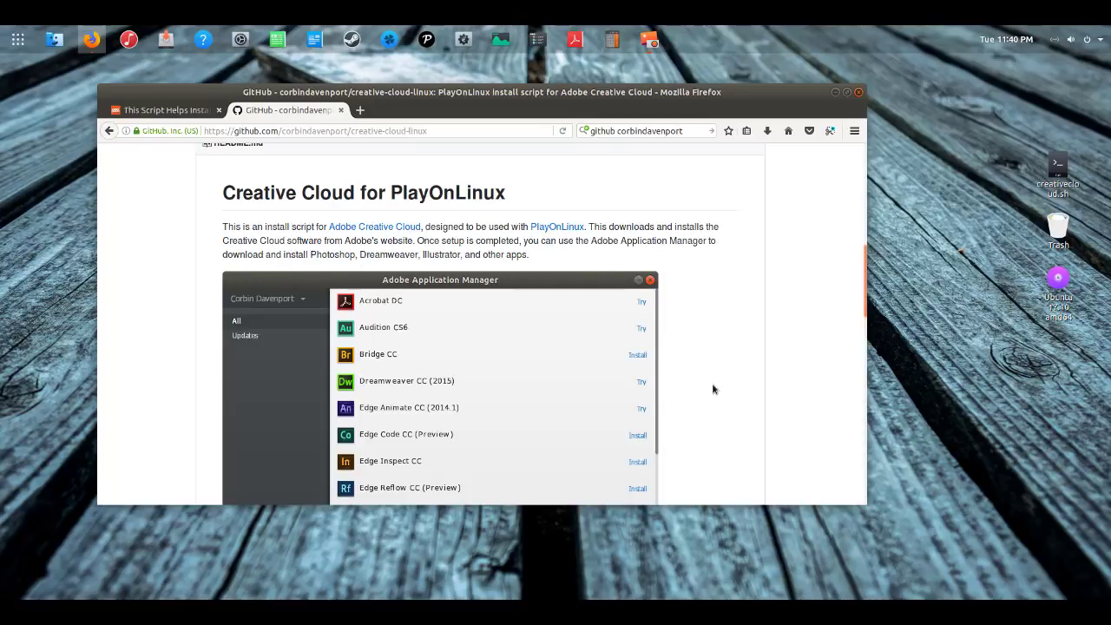
scroll(710, 395, down, 1)
scroll(712, 392, down, 3)
scroll(434, 228, up, 1)
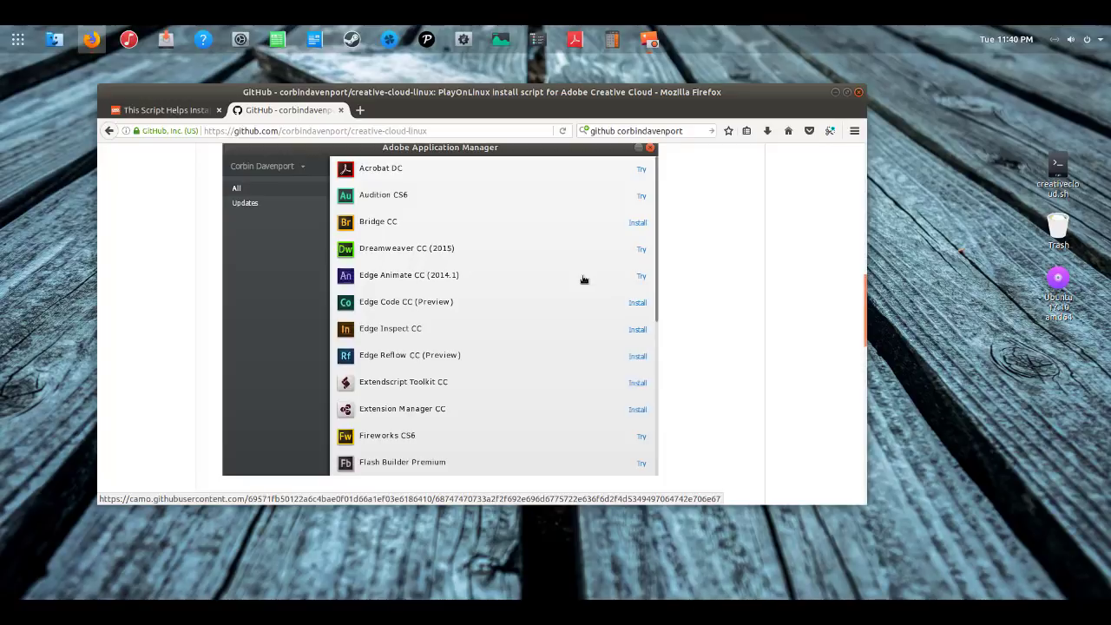
scroll(578, 302, down, 1)
scroll(573, 304, up, 1)
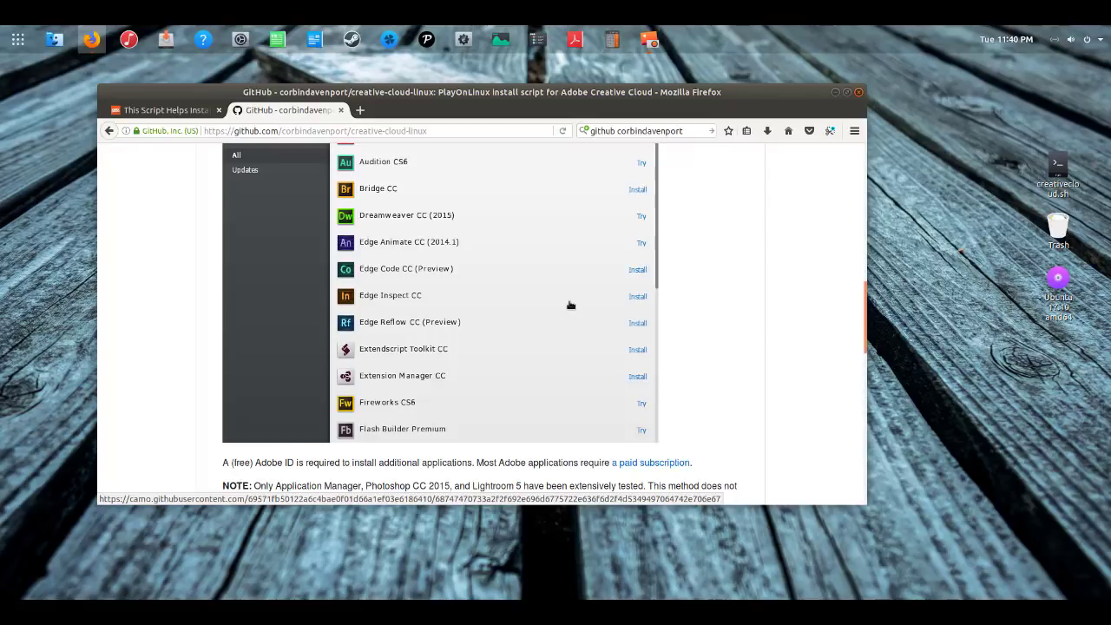
Read the README note on supported Creative Cloud versions, highlighting the "CC 2017" and "earlier 2015" wording
scroll(578, 320, down, 3)
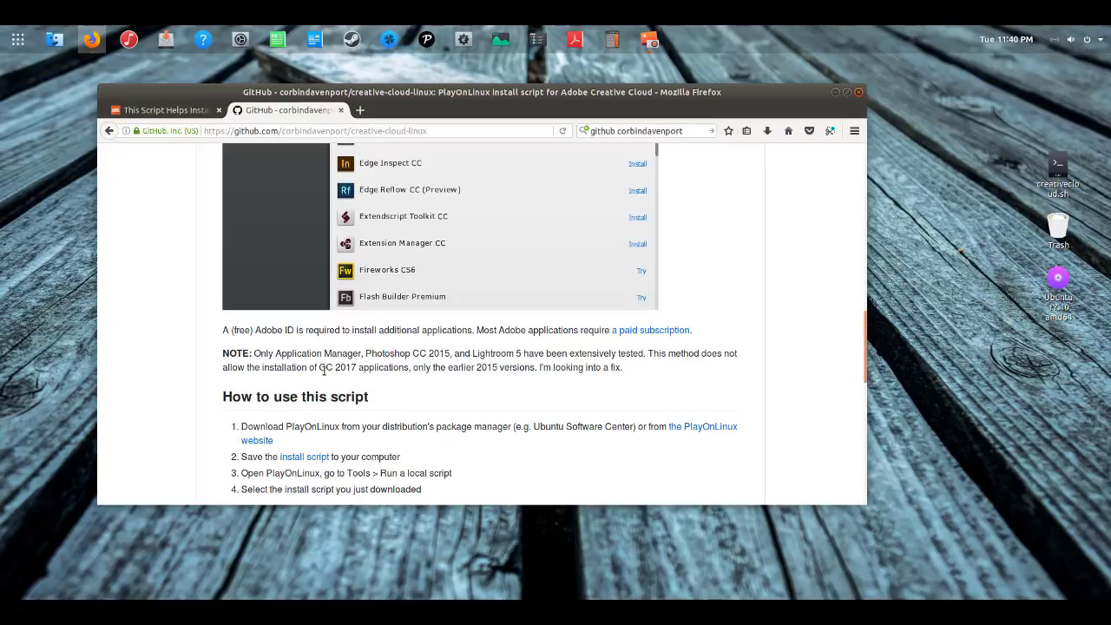
drag(322, 368, 365, 368)
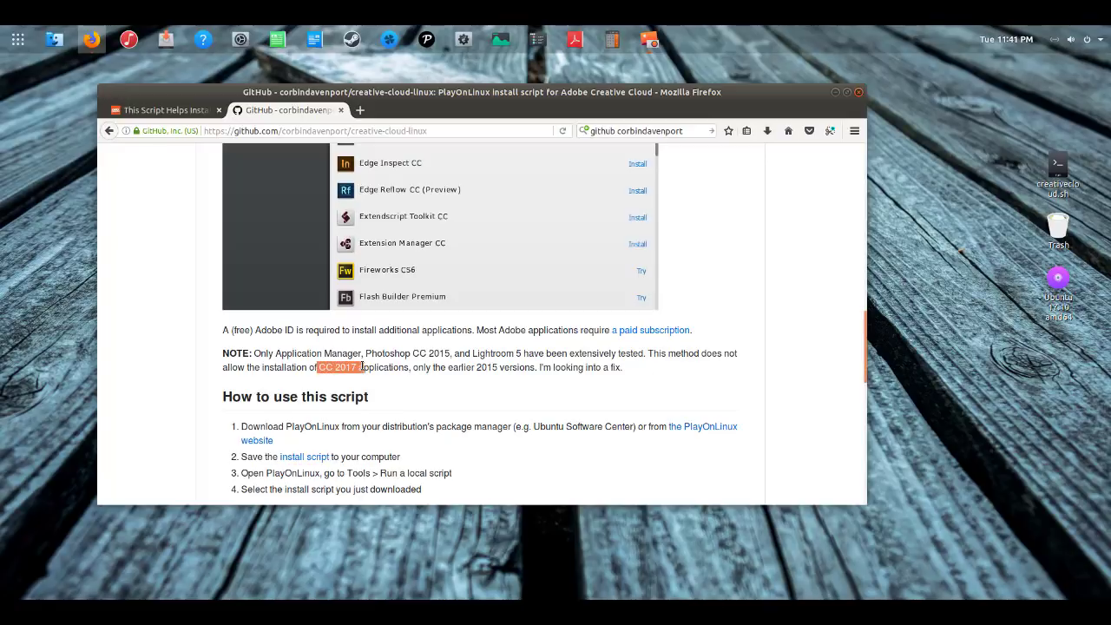
click(452, 369)
drag(451, 368, 500, 368)
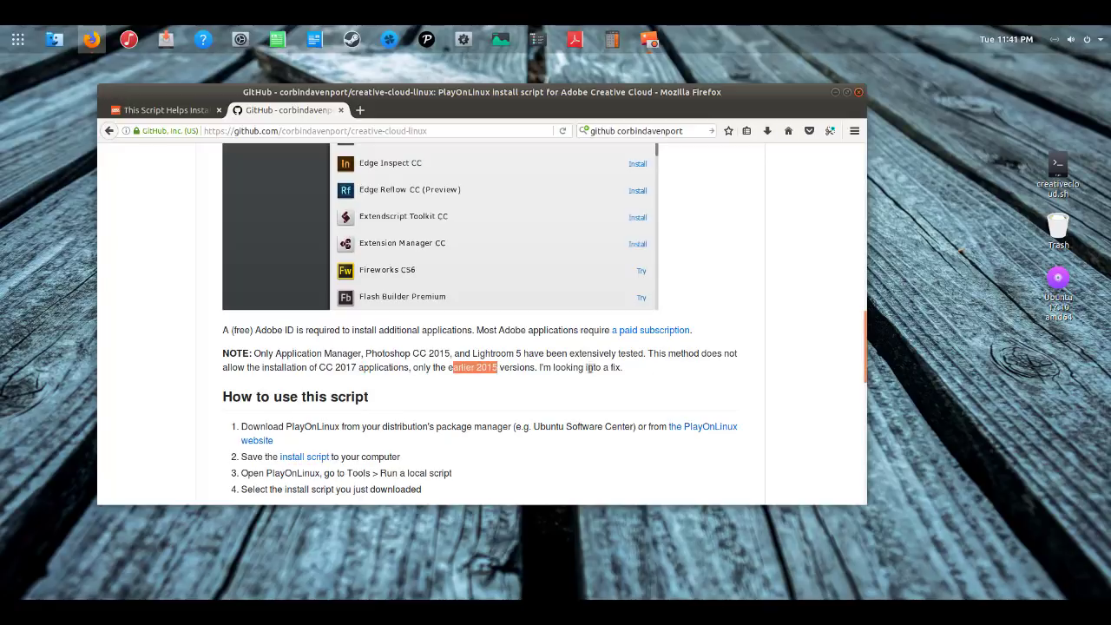
click(633, 369)
Read the README's "How to use this script" and "Background info" sections, and return to the upper part of the page
scroll(610, 378, down, 2)
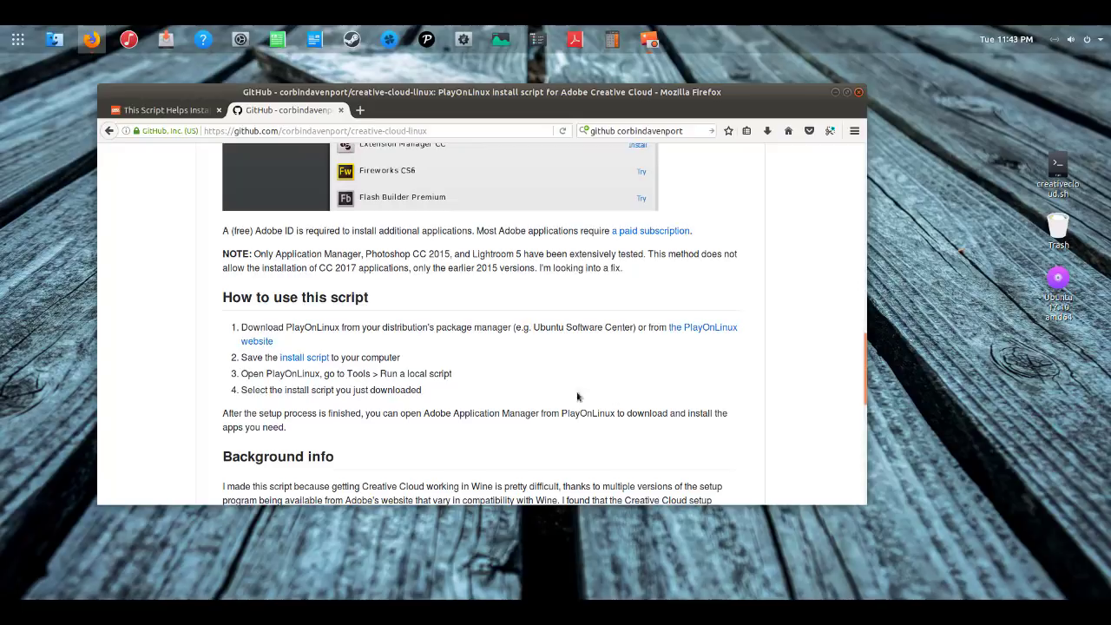
scroll(542, 388, down, 2)
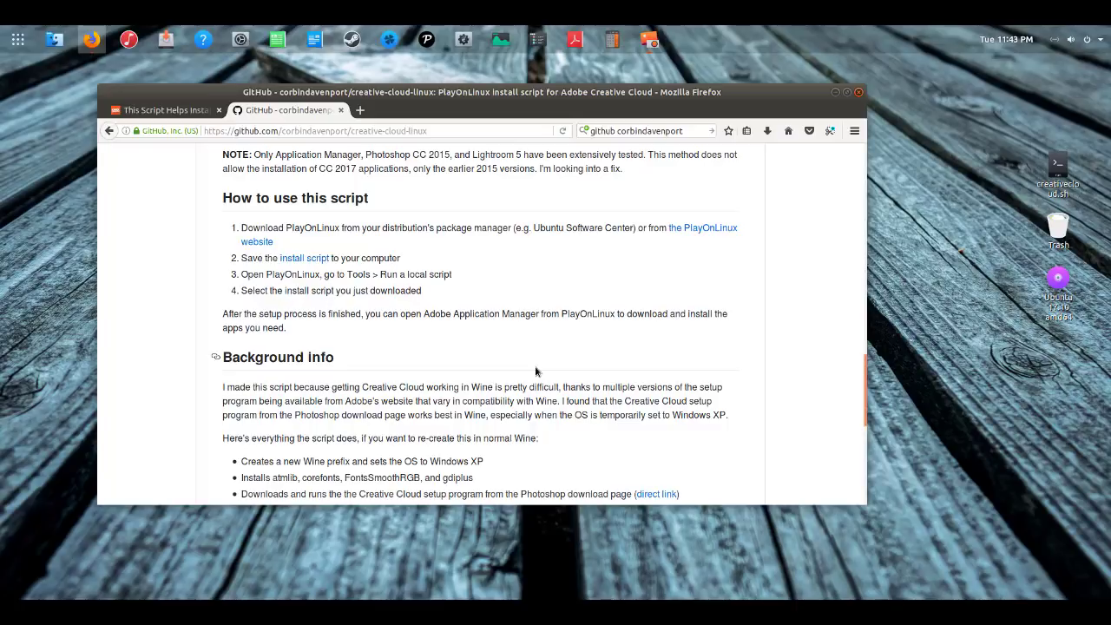
scroll(556, 347, down, 2)
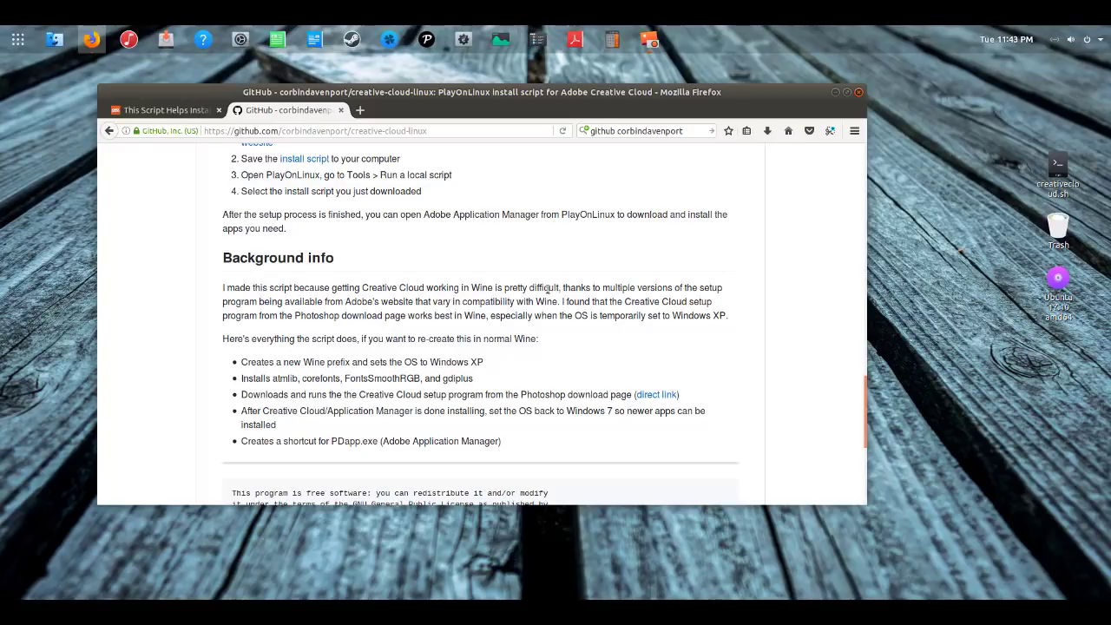
double_click(549, 288)
click(593, 349)
scroll(582, 350, down, 2)
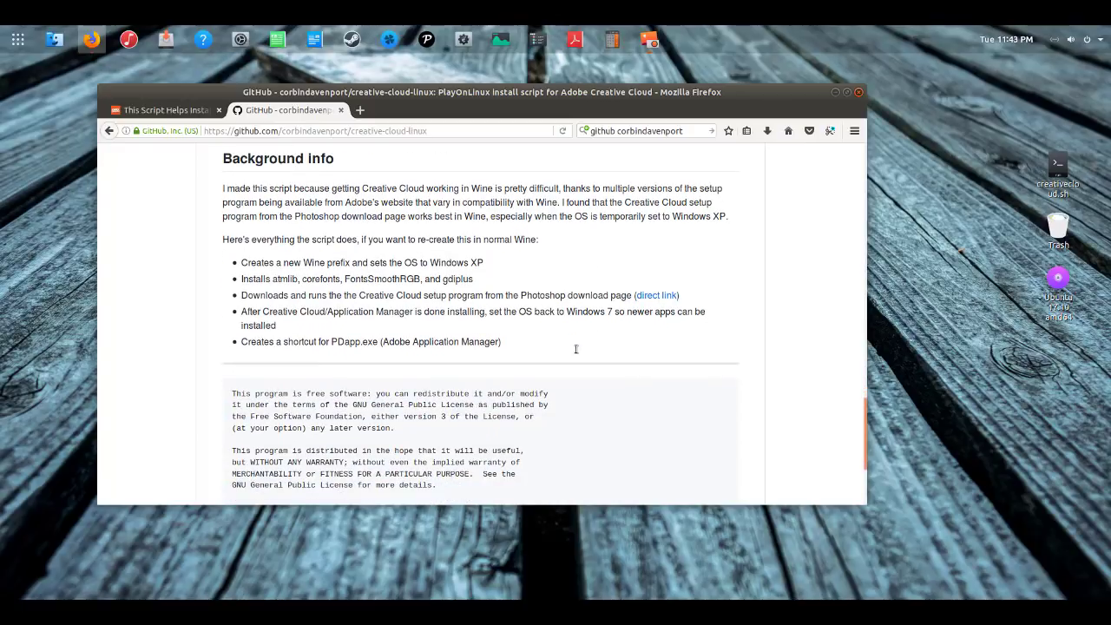
scroll(575, 356, up, 15)
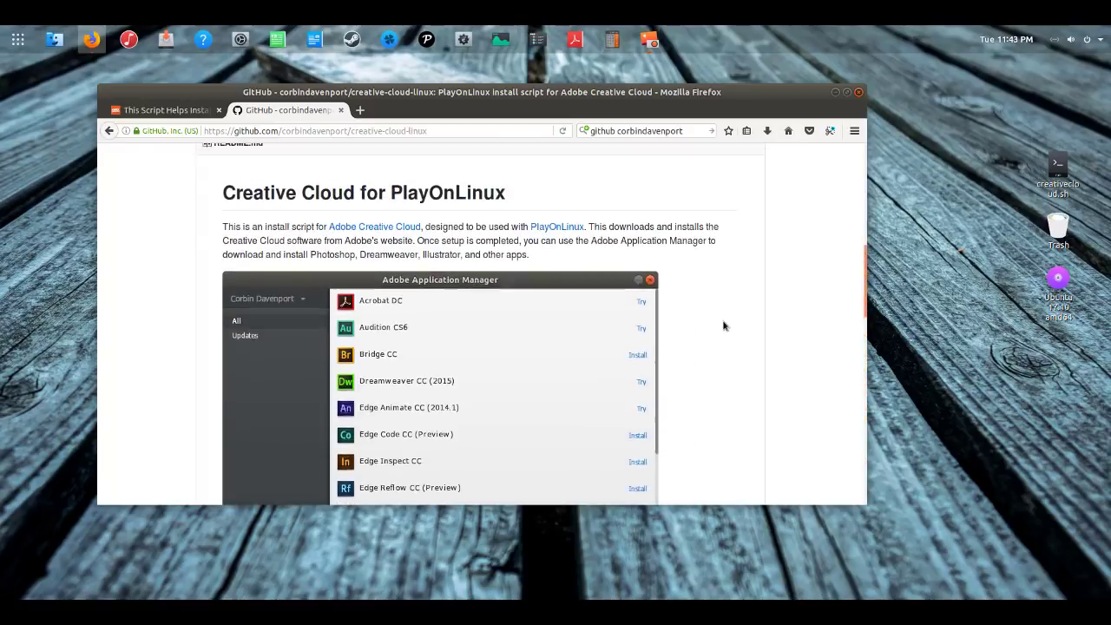
scroll(625, 310, up, 5)
Minimize the browser window and open PlayOnLinux
click(835, 92)
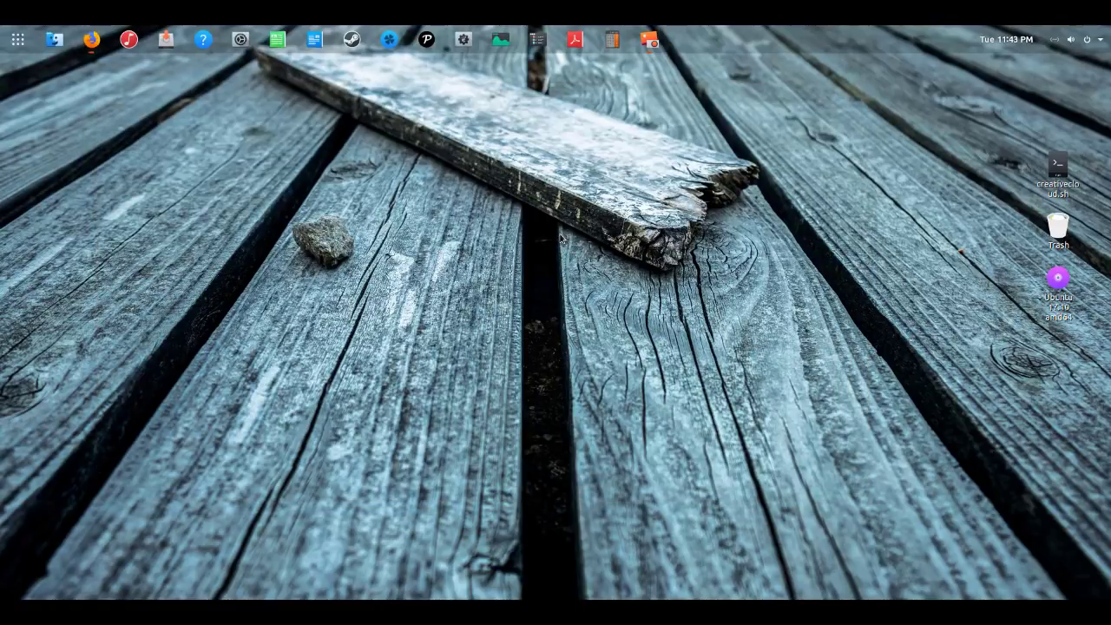
click(391, 40)
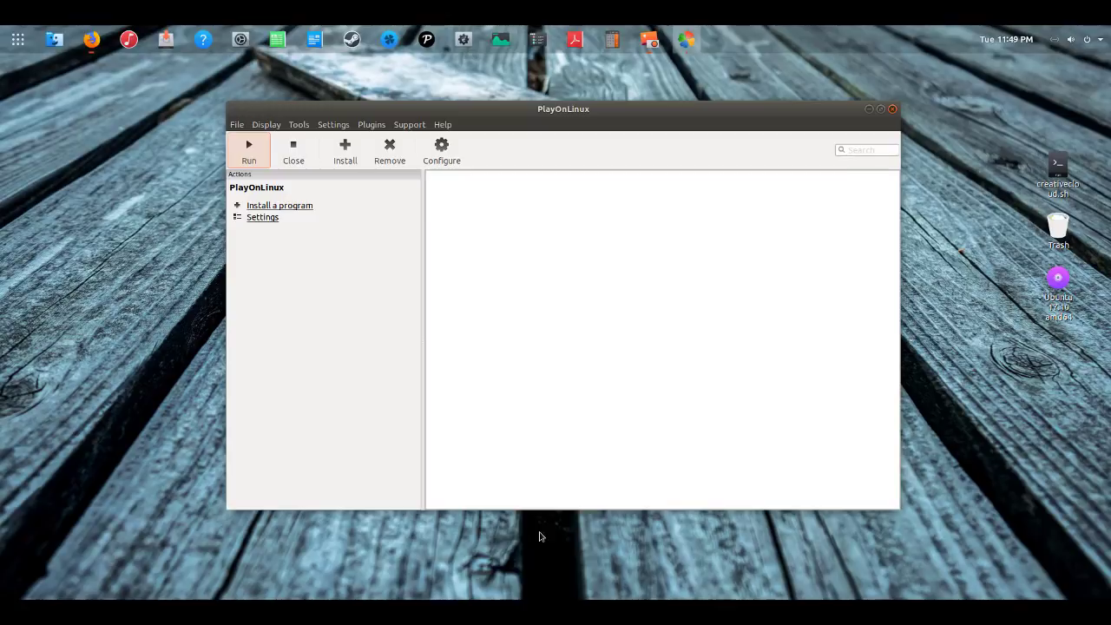
Open creativecloud.sh from the desktop in Text Editor, review the script from start to end, and close it
click(1058, 170)
right_click(1059, 174)
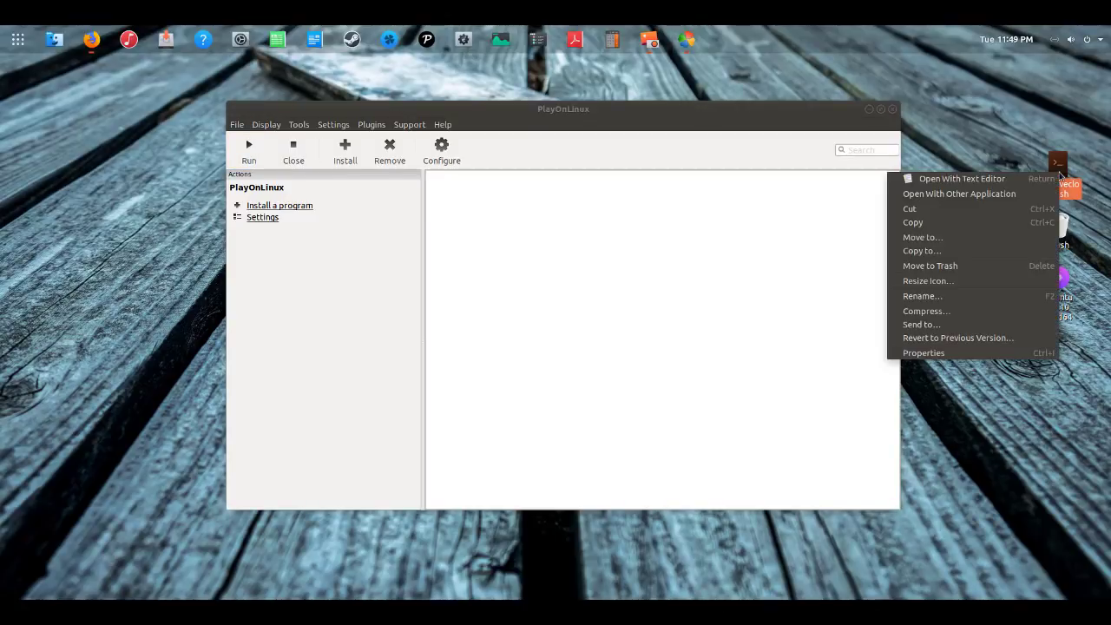
click(967, 180)
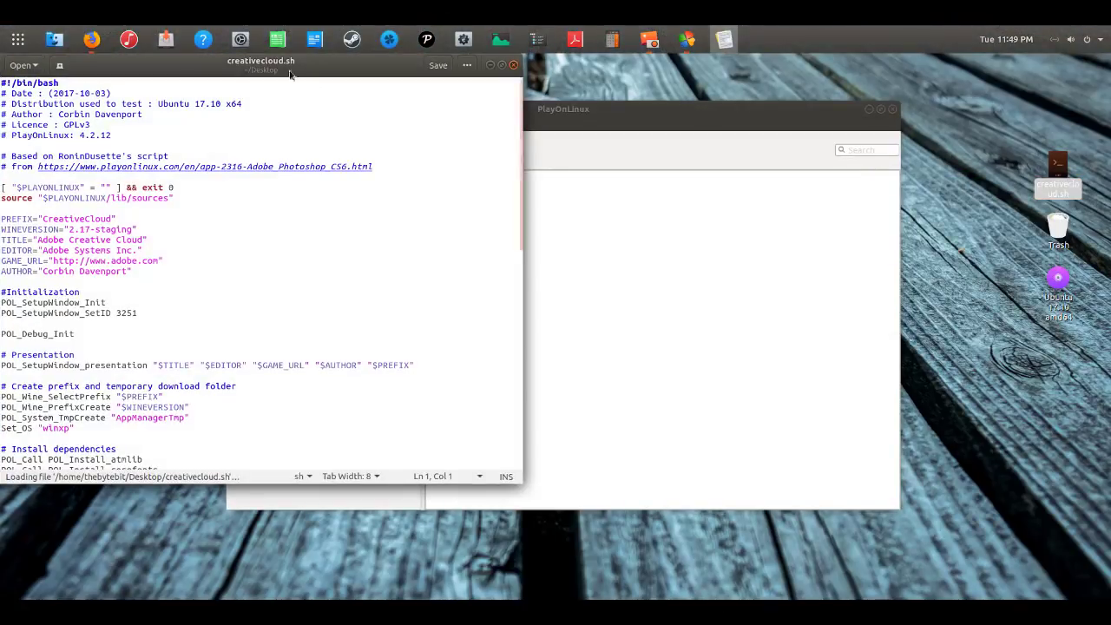
drag(290, 74, 420, 114)
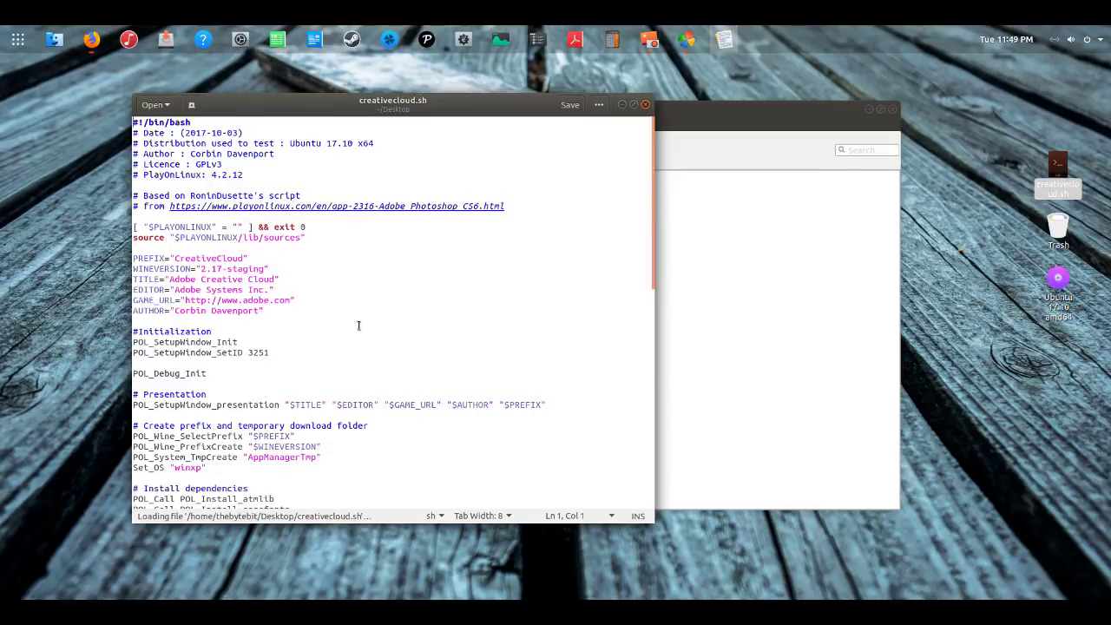
scroll(383, 296, down, 4)
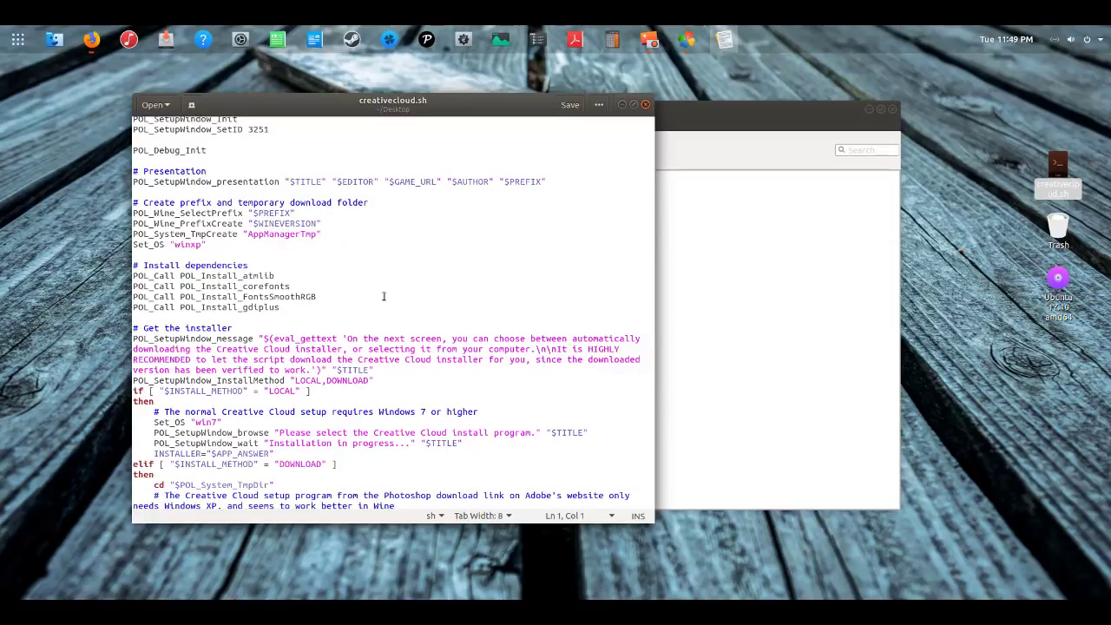
scroll(383, 296, down, 1)
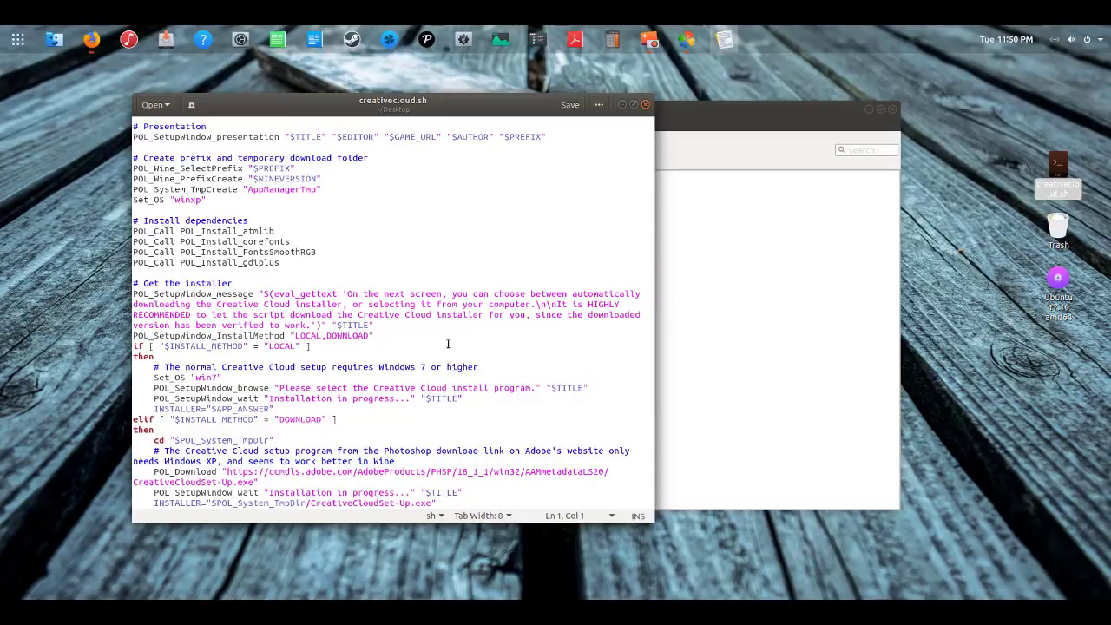
scroll(448, 343, down, 1)
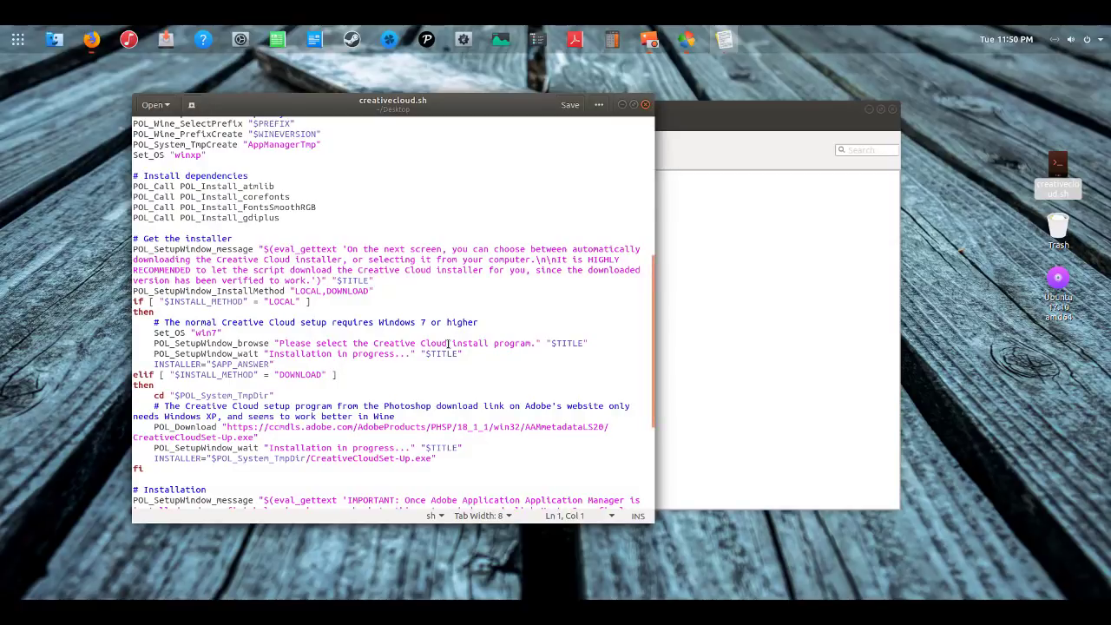
scroll(448, 347, down, 4)
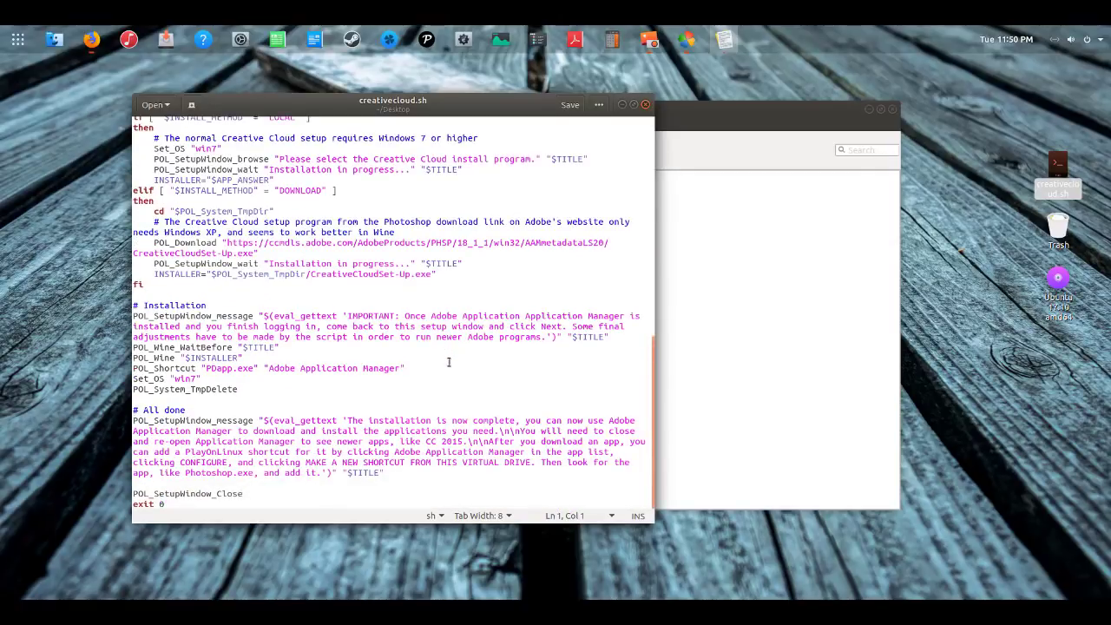
scroll(449, 362, up, 12)
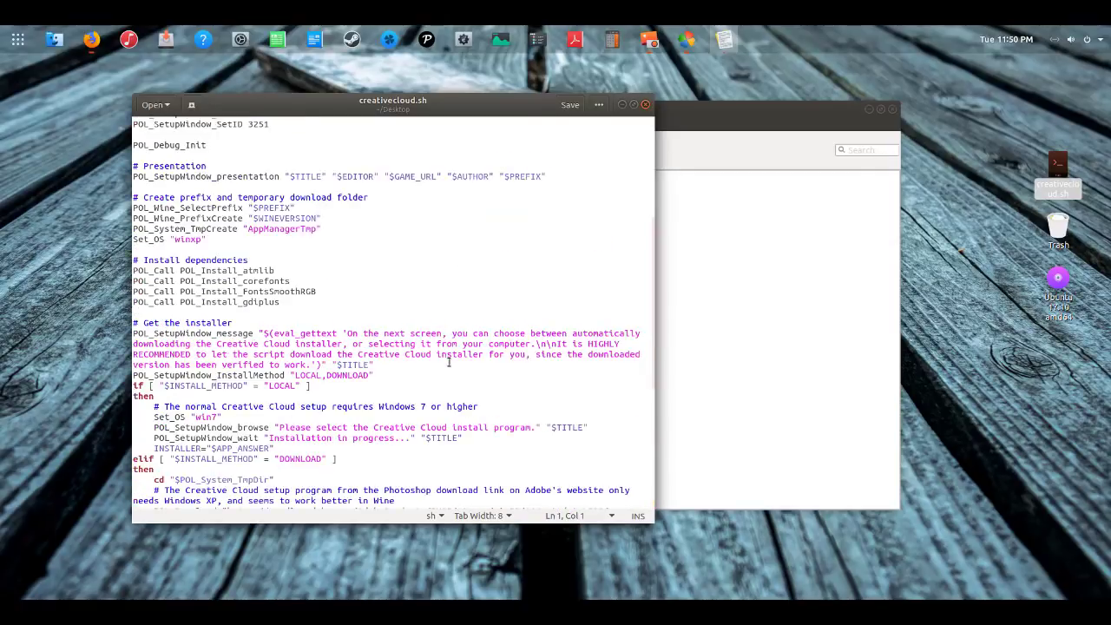
click(645, 104)
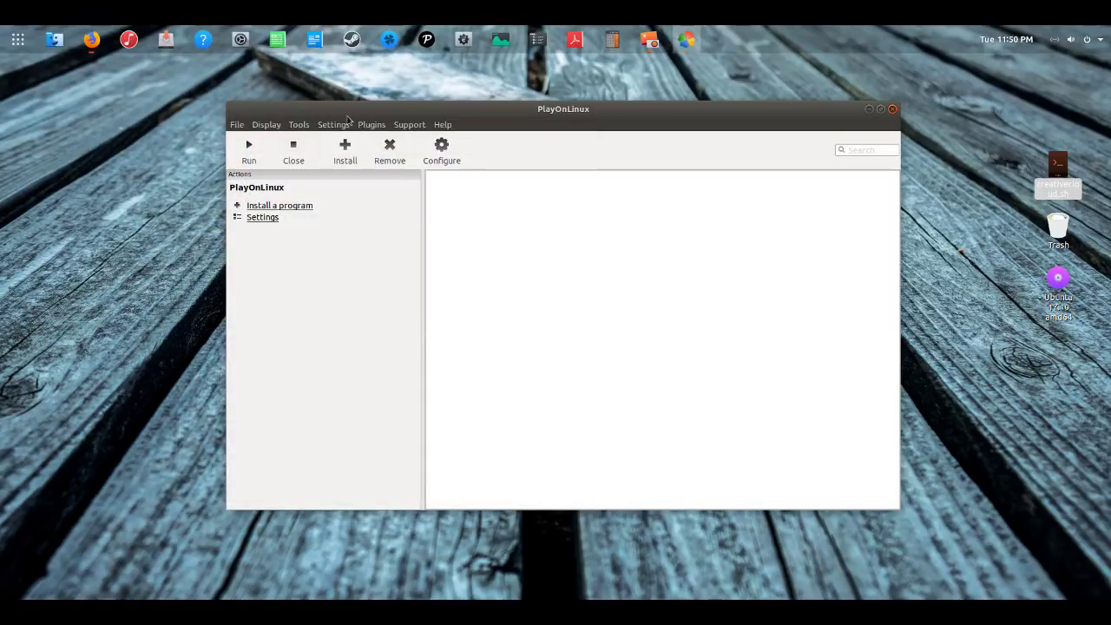
Start PlayOnLinux's local script wizard and load creativecloud.sh from the Desktop folder as the script to run
drag(335, 117, 295, 119)
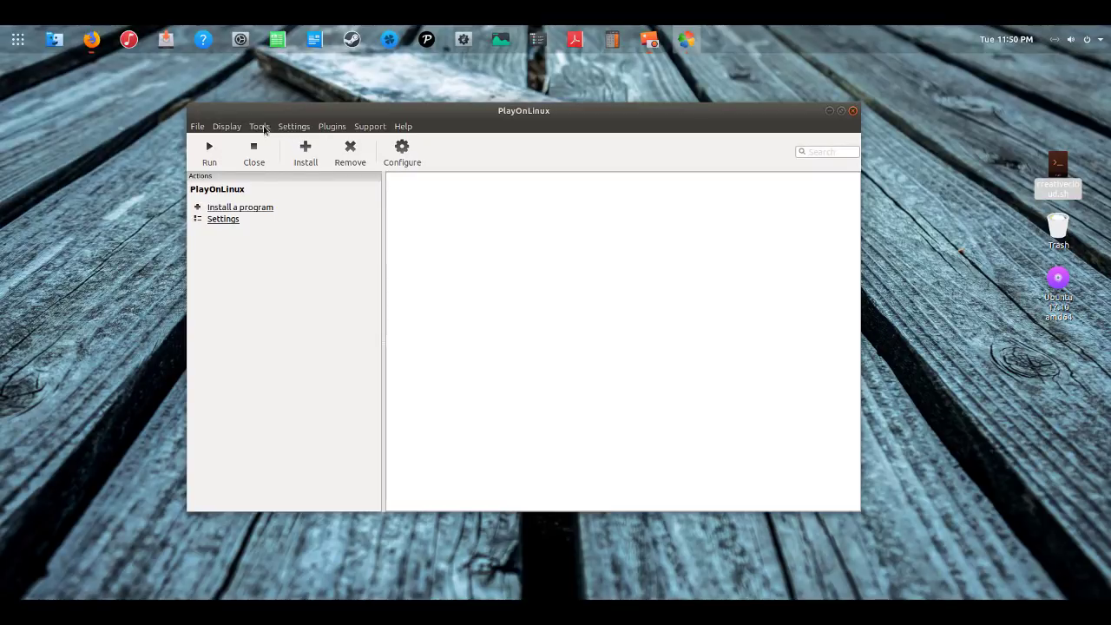
click(260, 127)
click(306, 160)
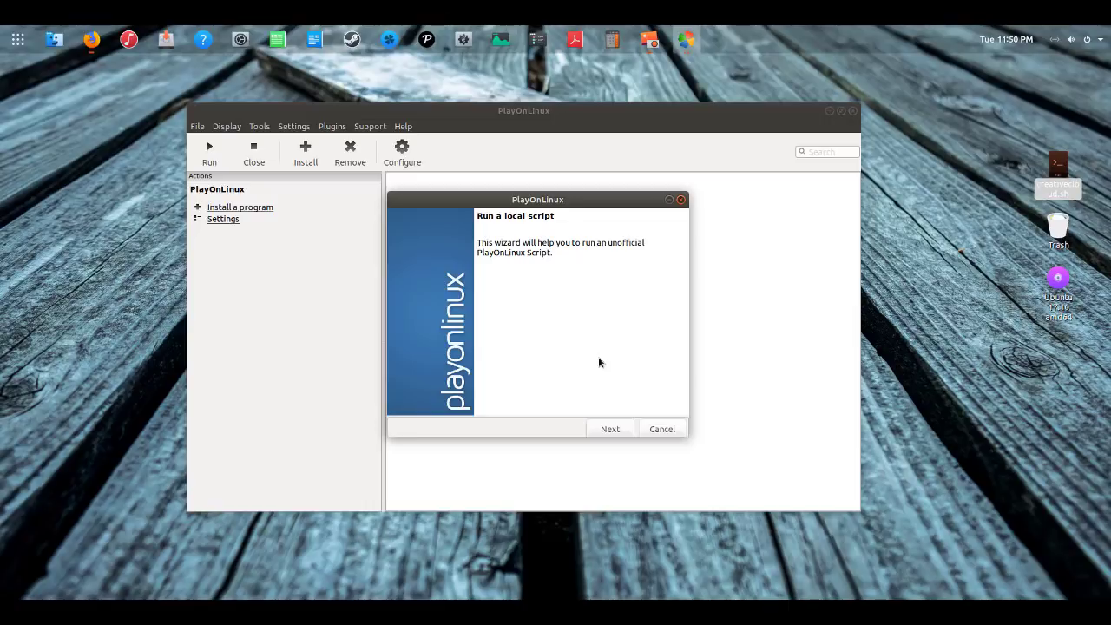
click(610, 429)
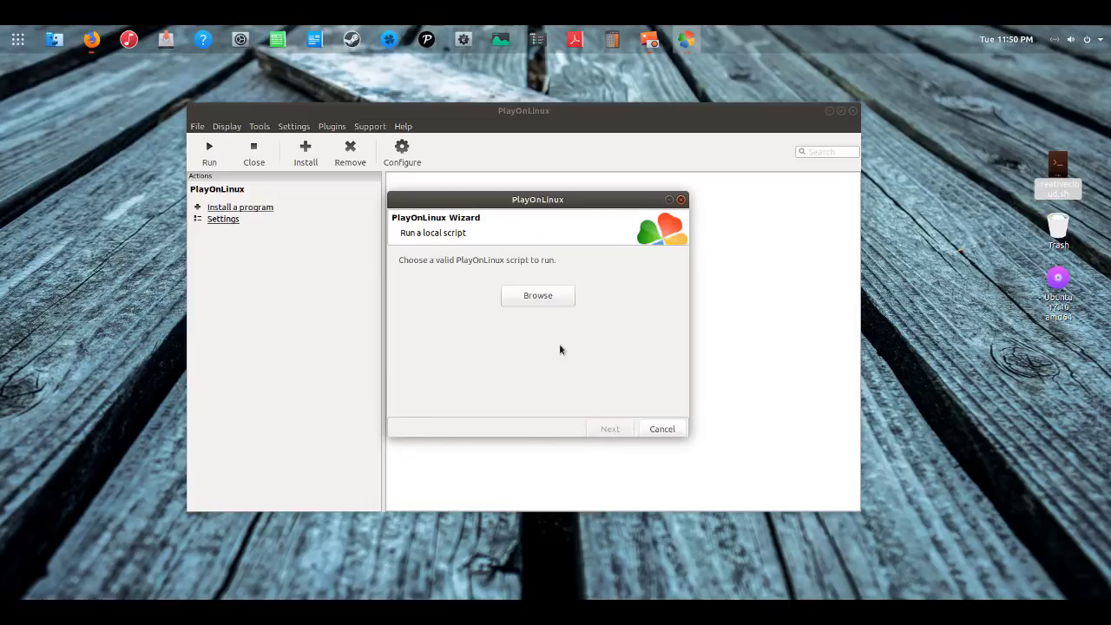
click(546, 301)
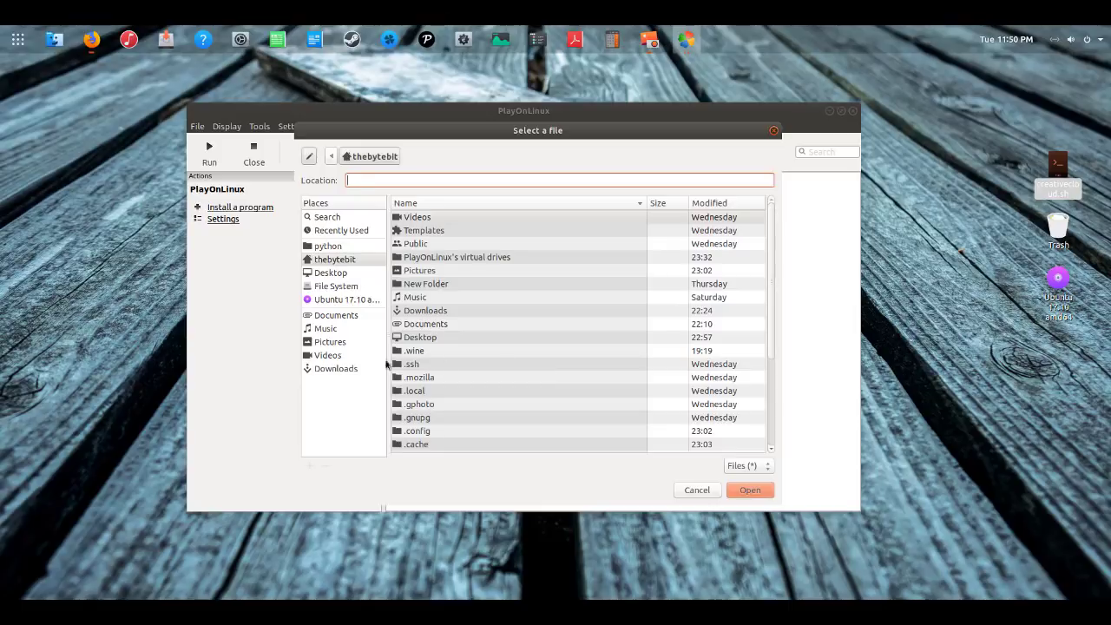
click(328, 370)
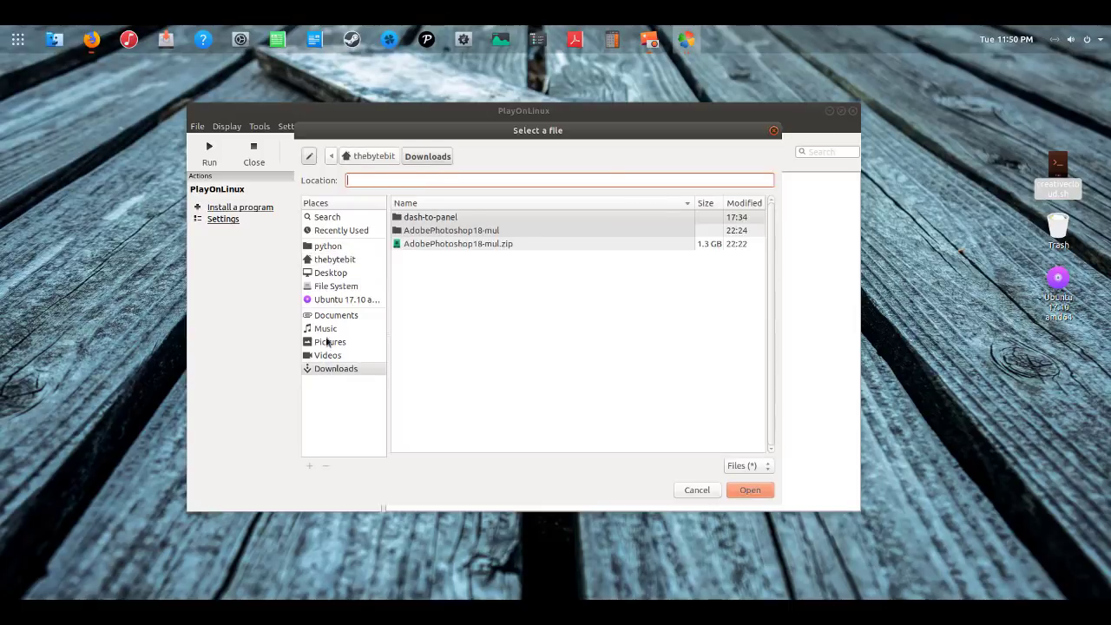
click(330, 274)
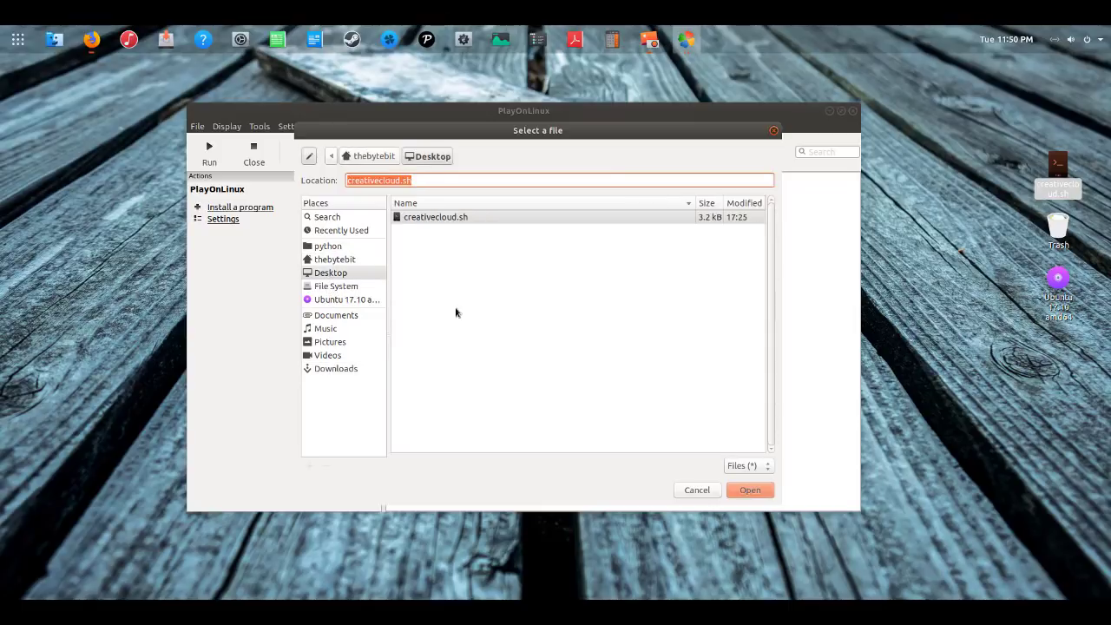
double_click(435, 219)
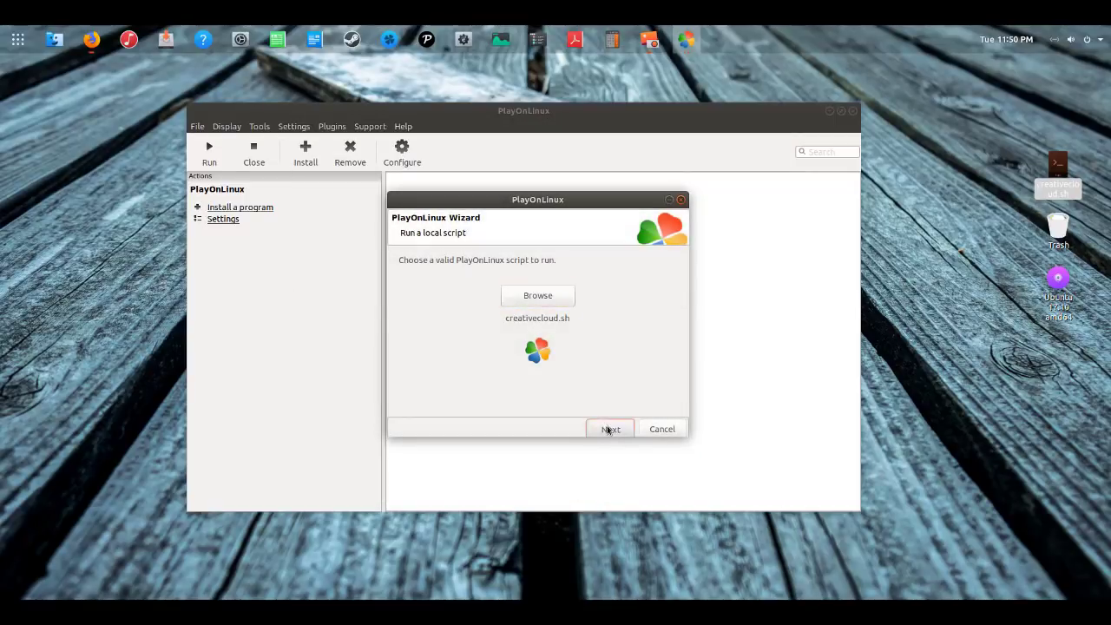
click(609, 429)
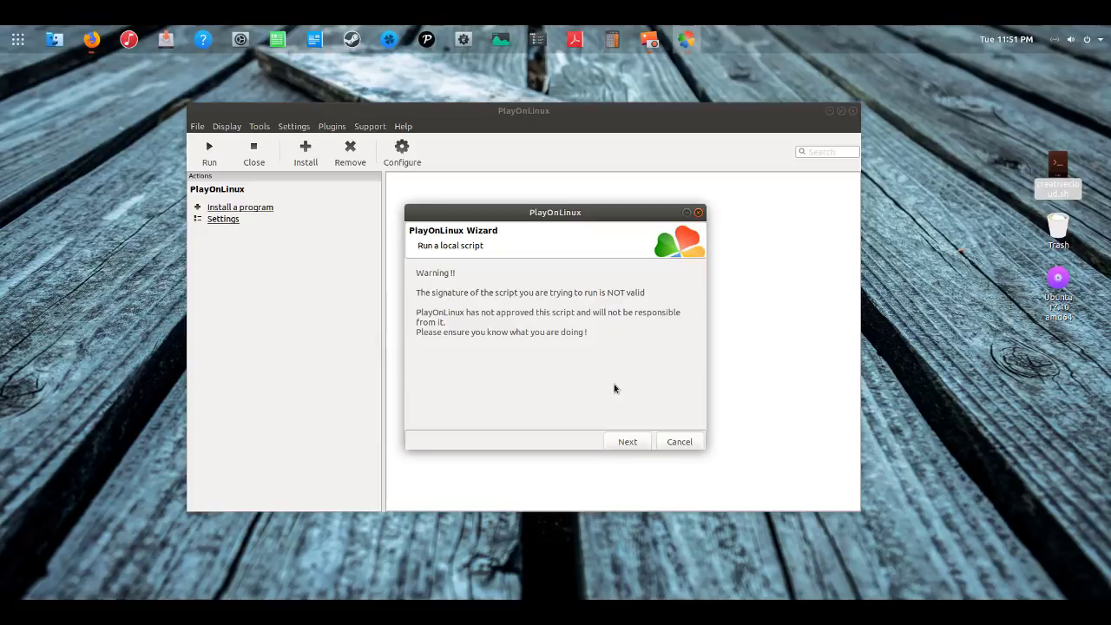
Continue past the invalid-signature warning and review the script's source code in the wizard
click(627, 442)
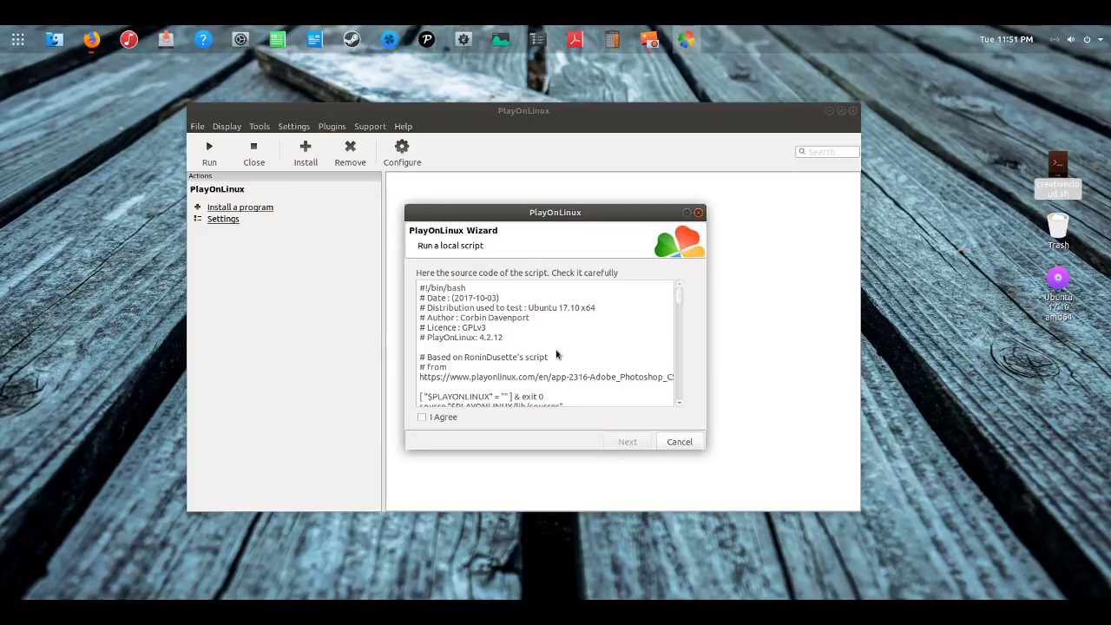
scroll(495, 329, down, 10)
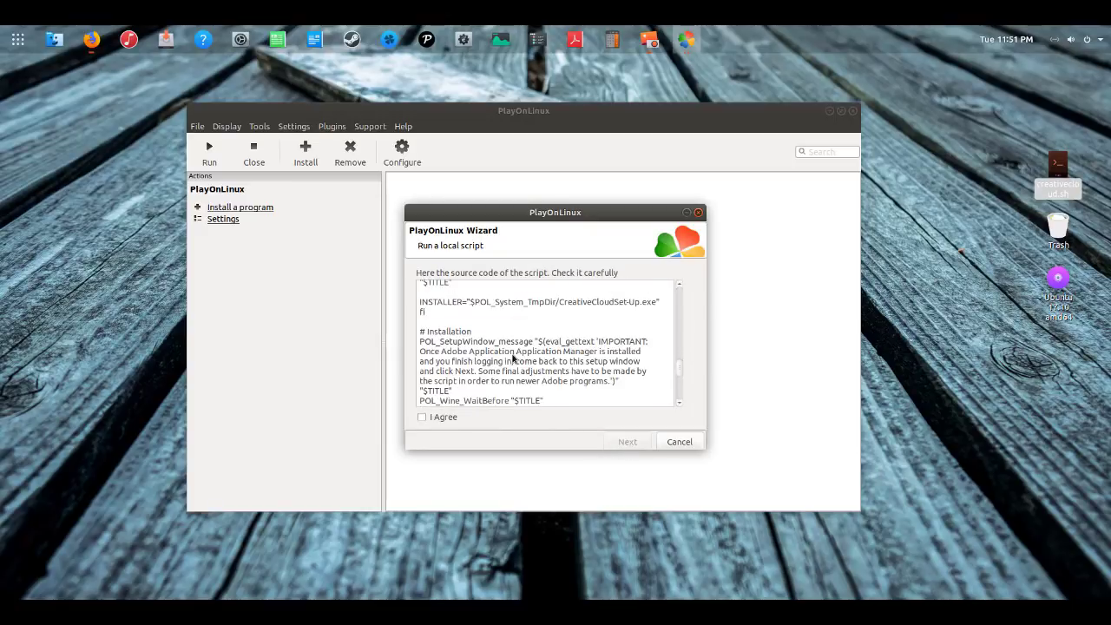
scroll(512, 357, down, 3)
scroll(513, 357, up, 15)
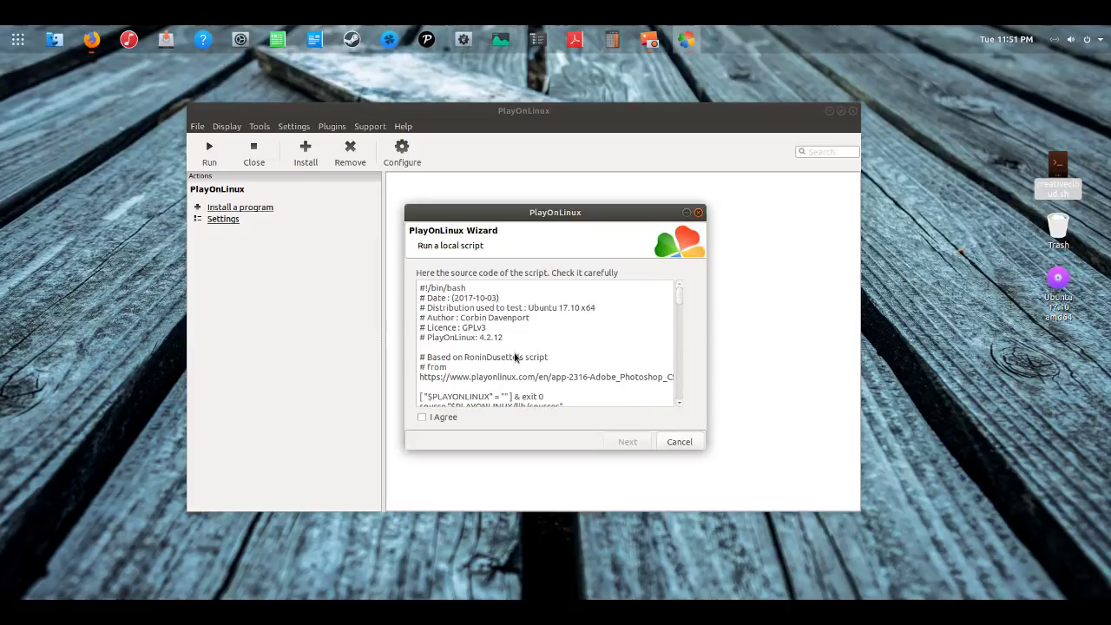
Agree to the script's source code, start the Adobe Creative Cloud installation, and choose to erase the existing CreativeCloud virtual drive
click(425, 419)
click(626, 444)
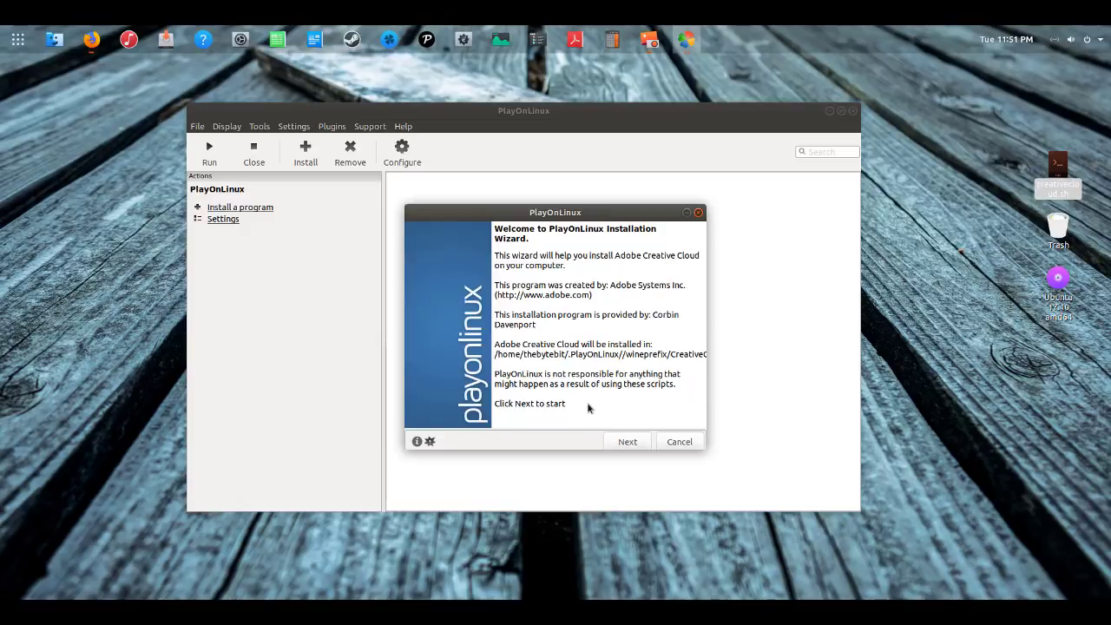
click(627, 442)
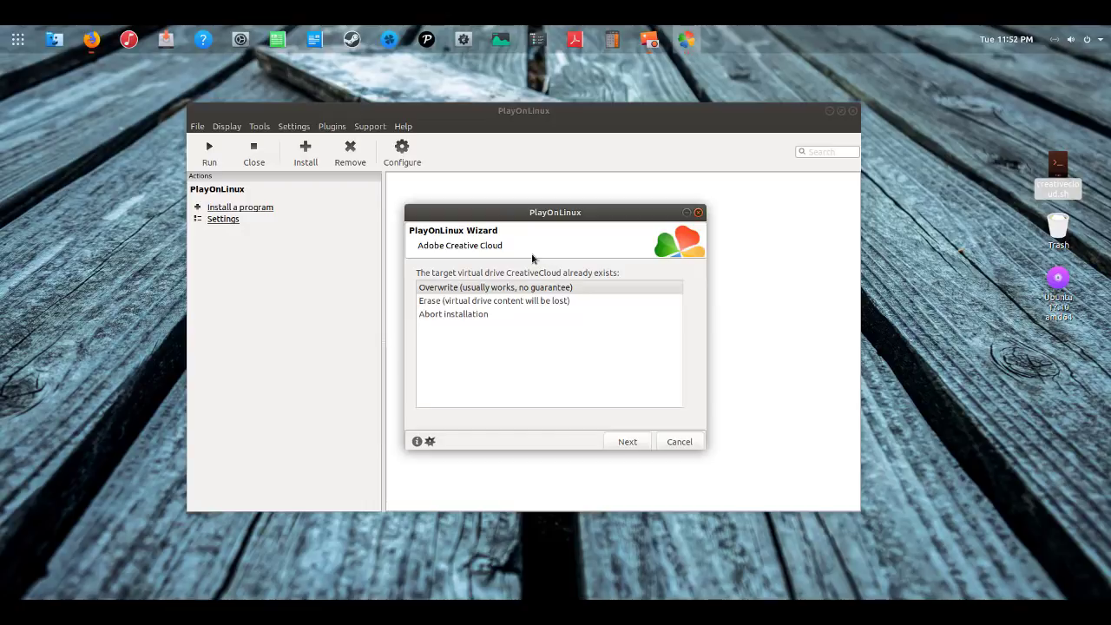
click(509, 300)
click(626, 442)
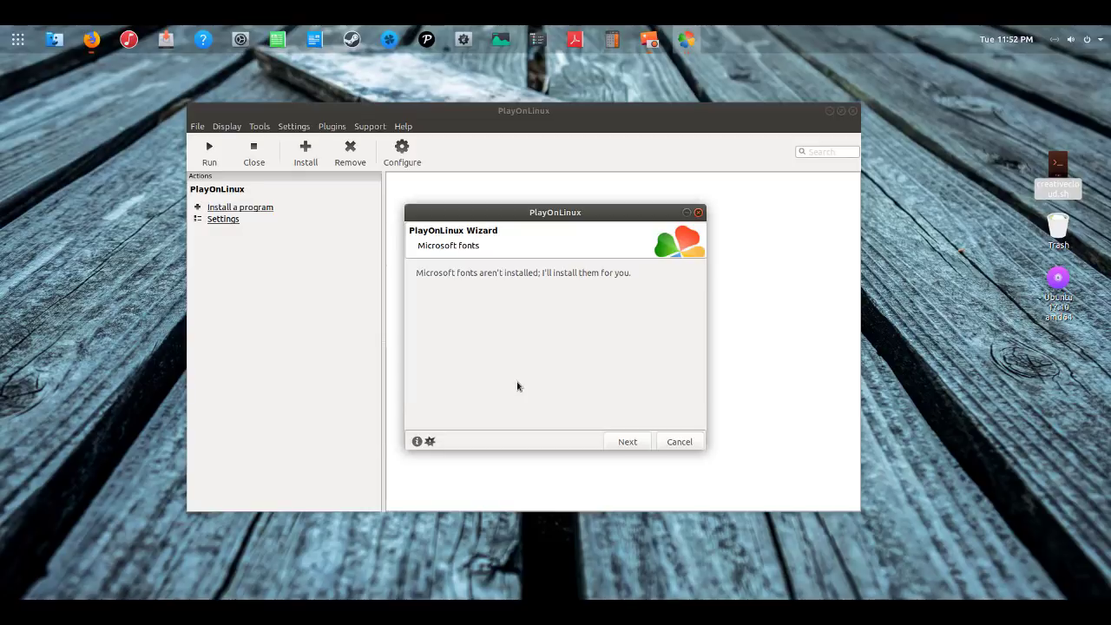
Proceed with the Microsoft fonts installation and accept their licence
click(628, 442)
click(442, 418)
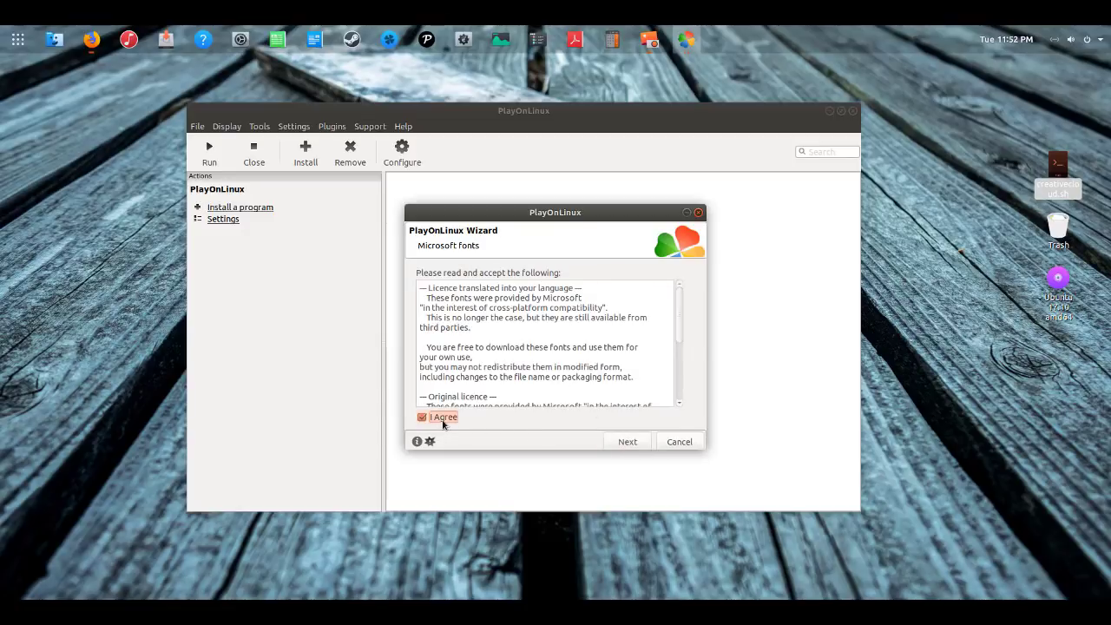
click(632, 443)
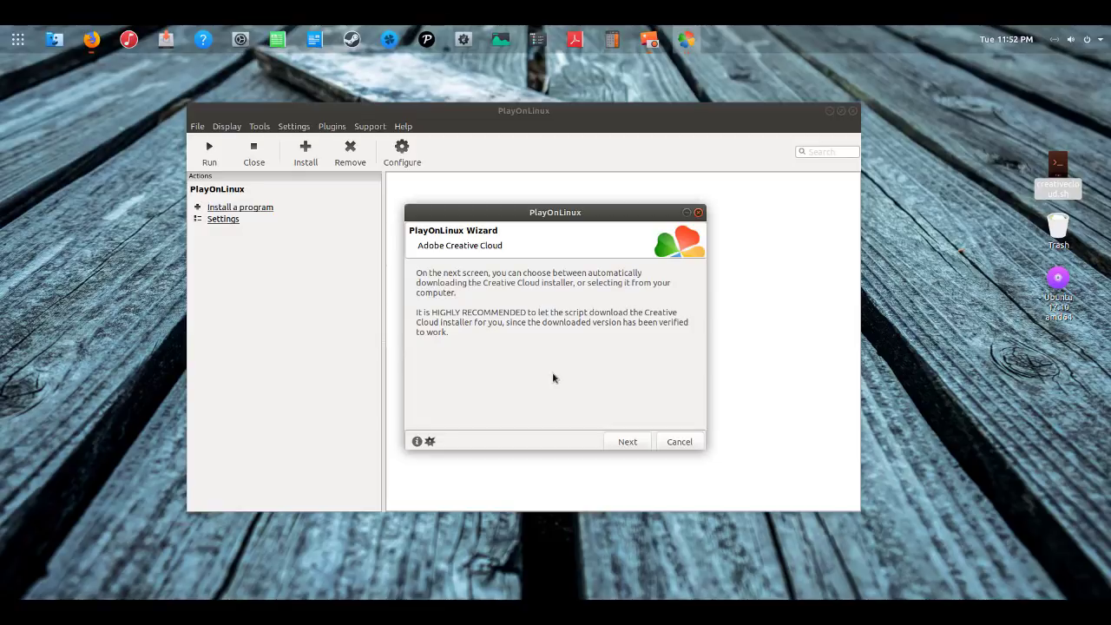
Choose to download the program as the installation method for Adobe Creative Cloud
click(624, 442)
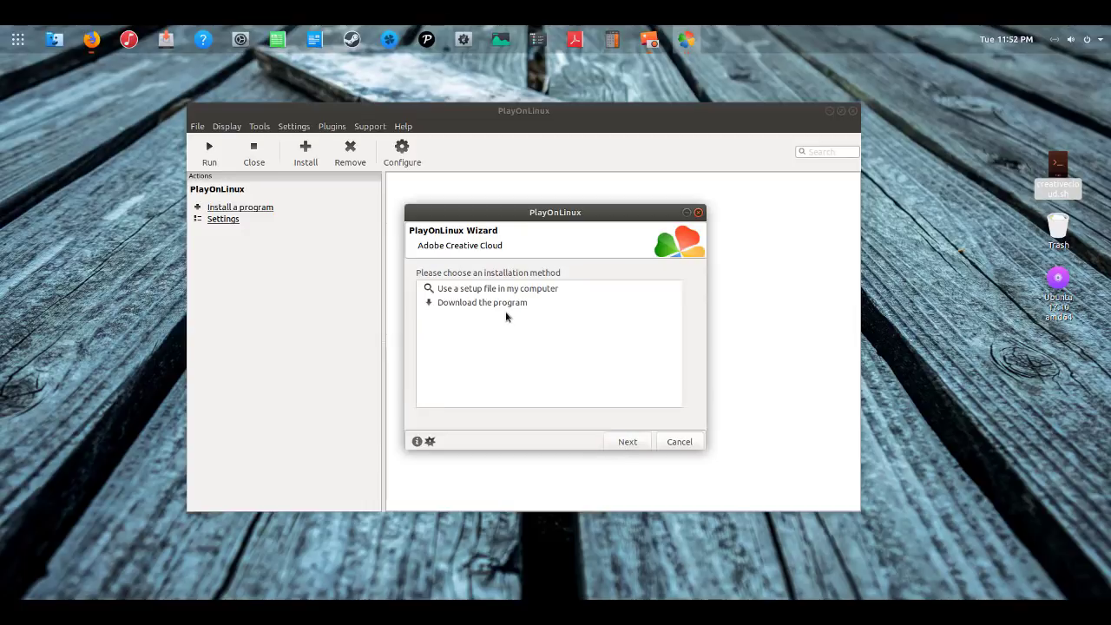
click(508, 304)
click(622, 441)
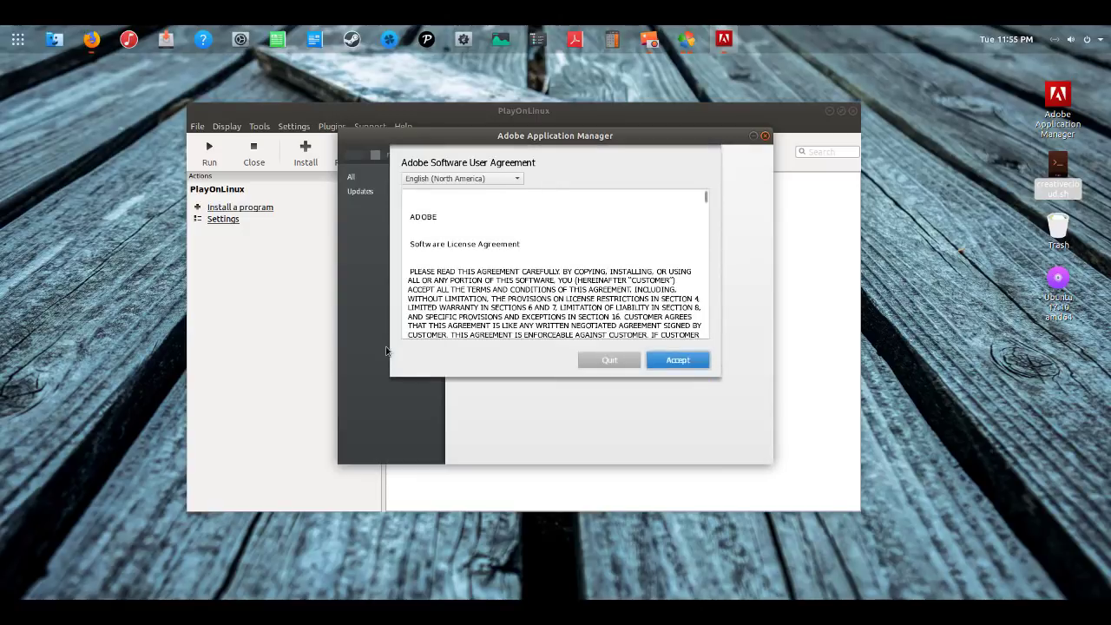
Accept the Adobe Software User Agreement and look through the apps offered in Adobe Application Manager
click(678, 360)
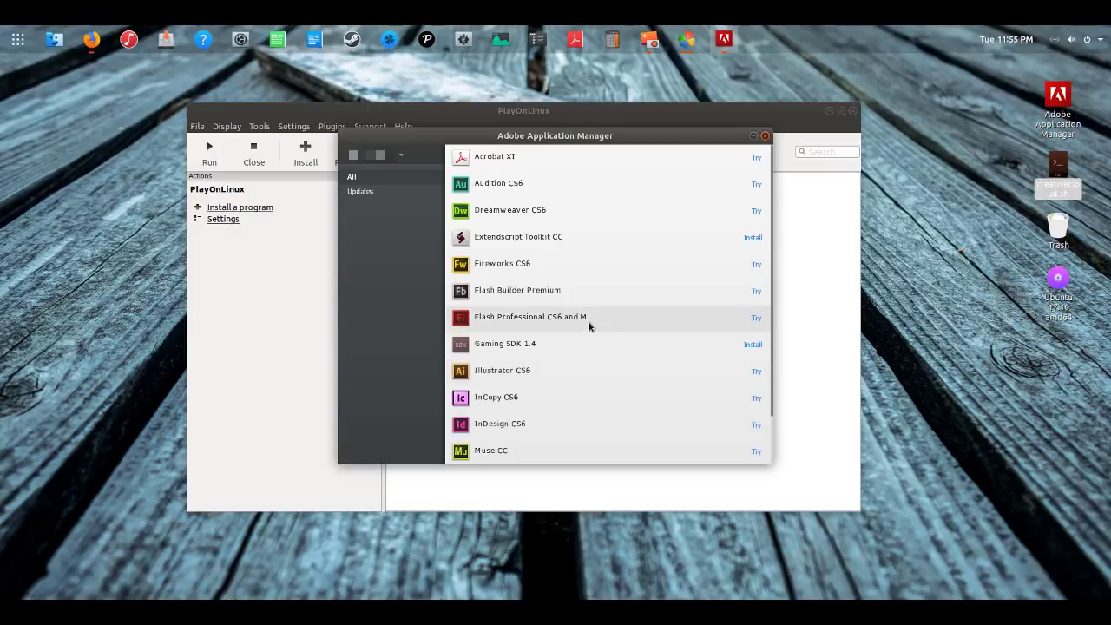
scroll(593, 385, down, 2)
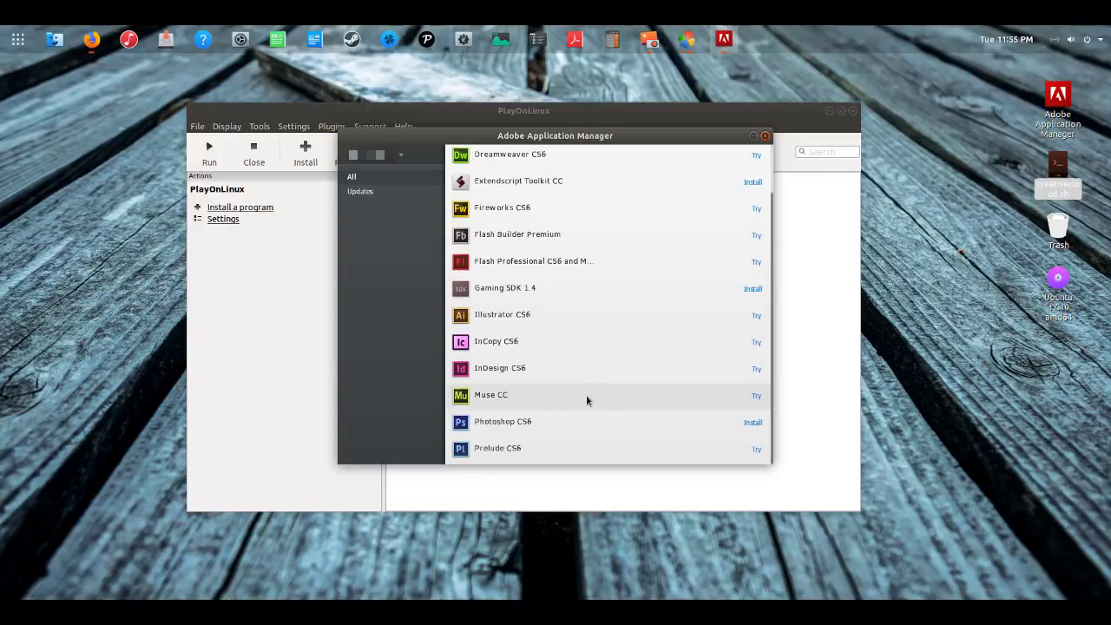
scroll(587, 400, up, 2)
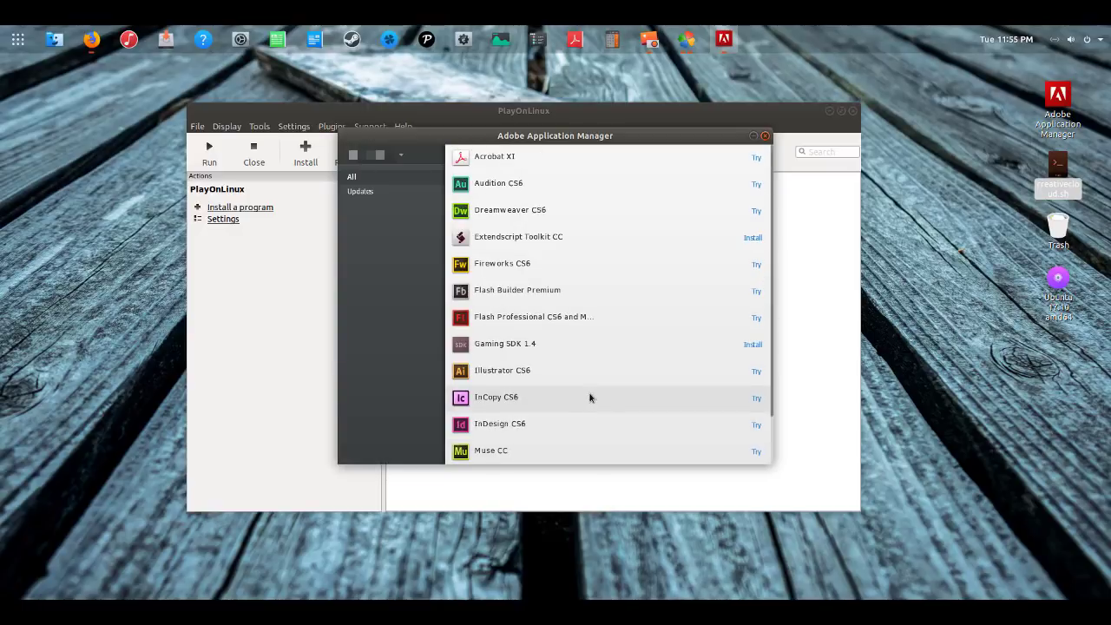
scroll(590, 395, down, 2)
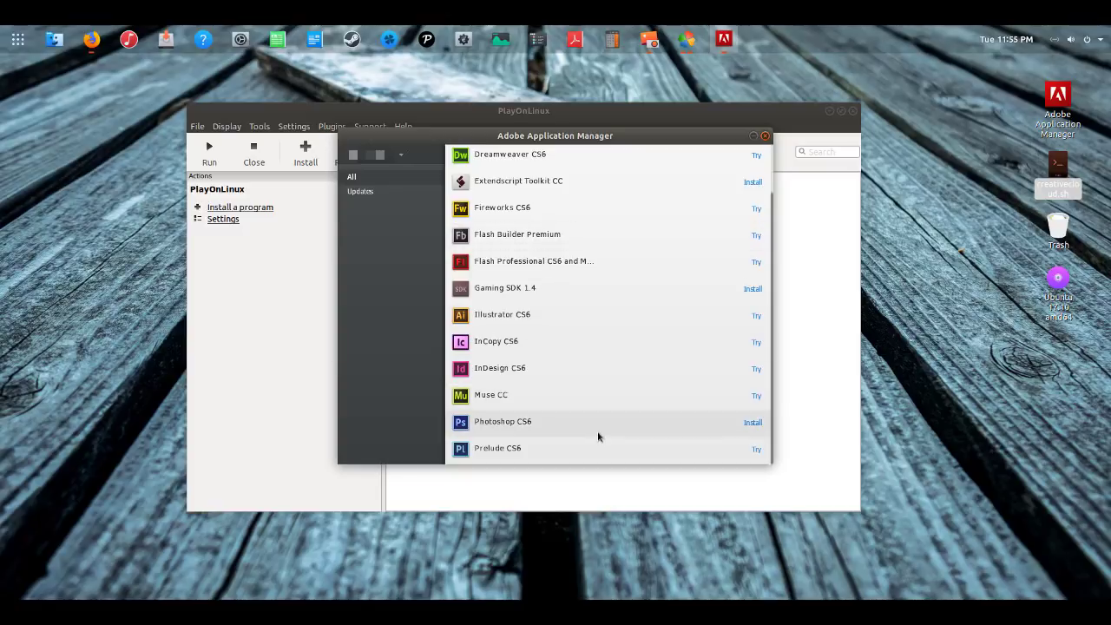
scroll(580, 421, up, 2)
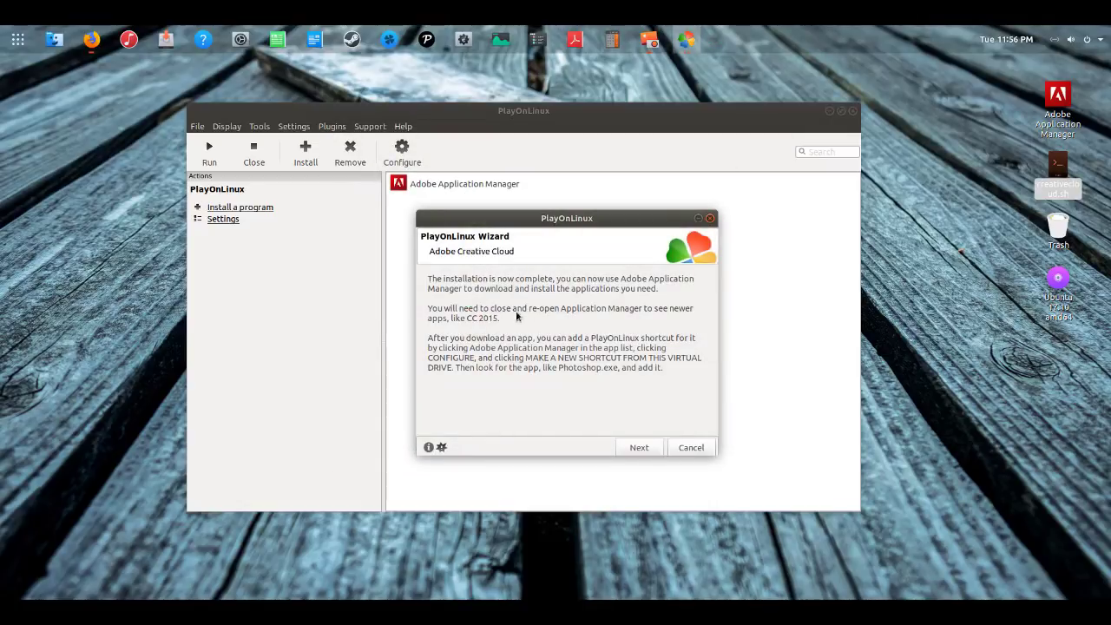
Finish the Adobe Creative Cloud wizard and reopen Adobe Application Manager from the PlayOnLinux program list
click(642, 449)
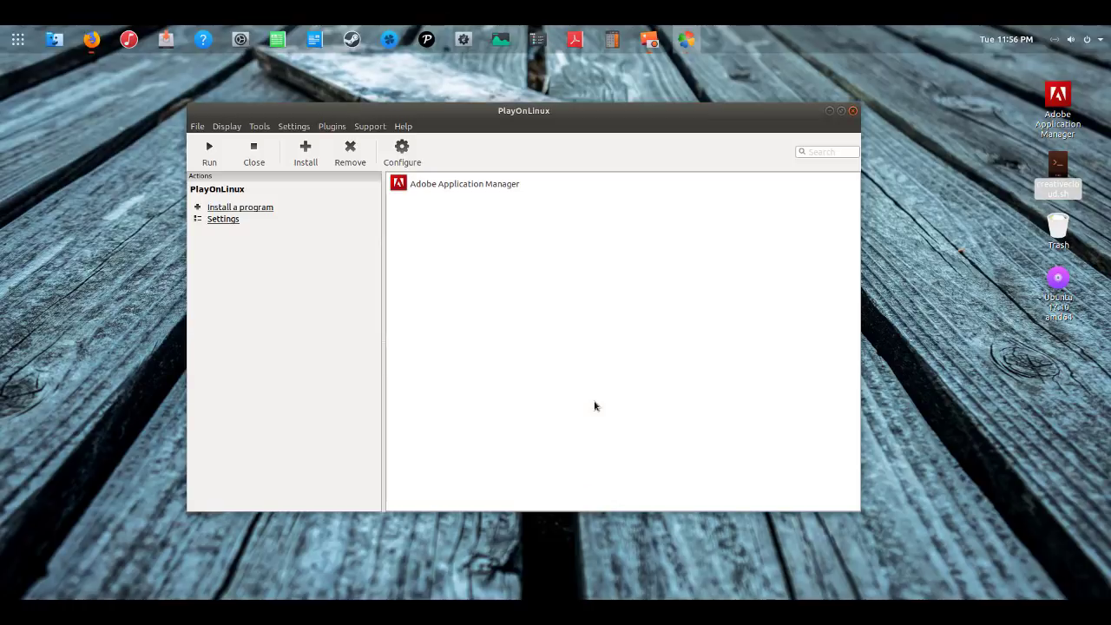
click(421, 187)
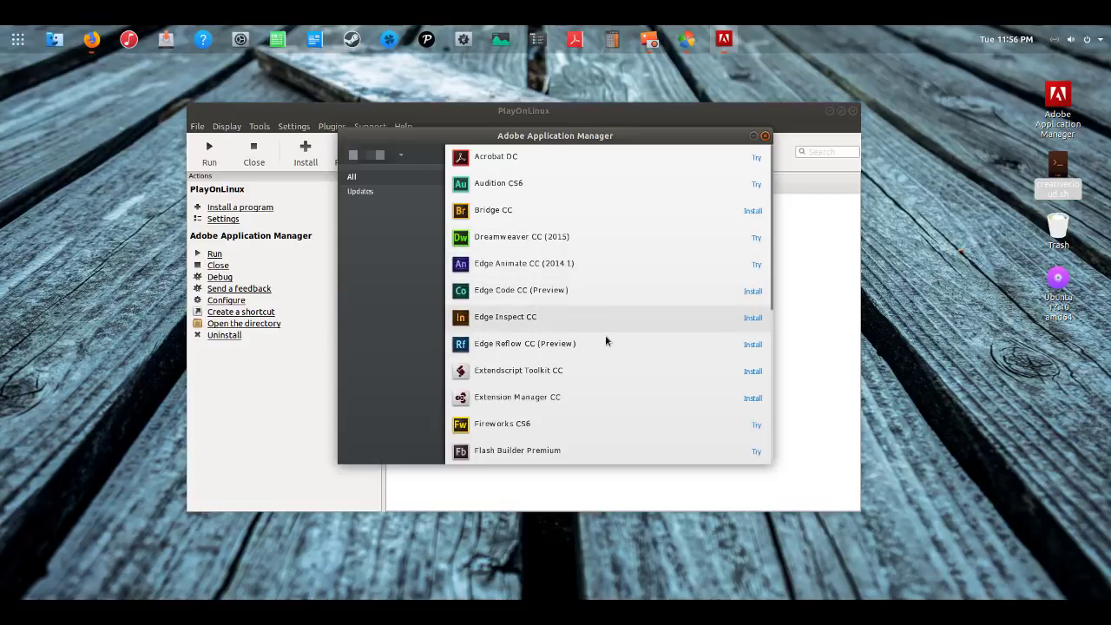
Install Photoshop CC (2015) from the list of available apps and launch it
scroll(606, 338, down, 5)
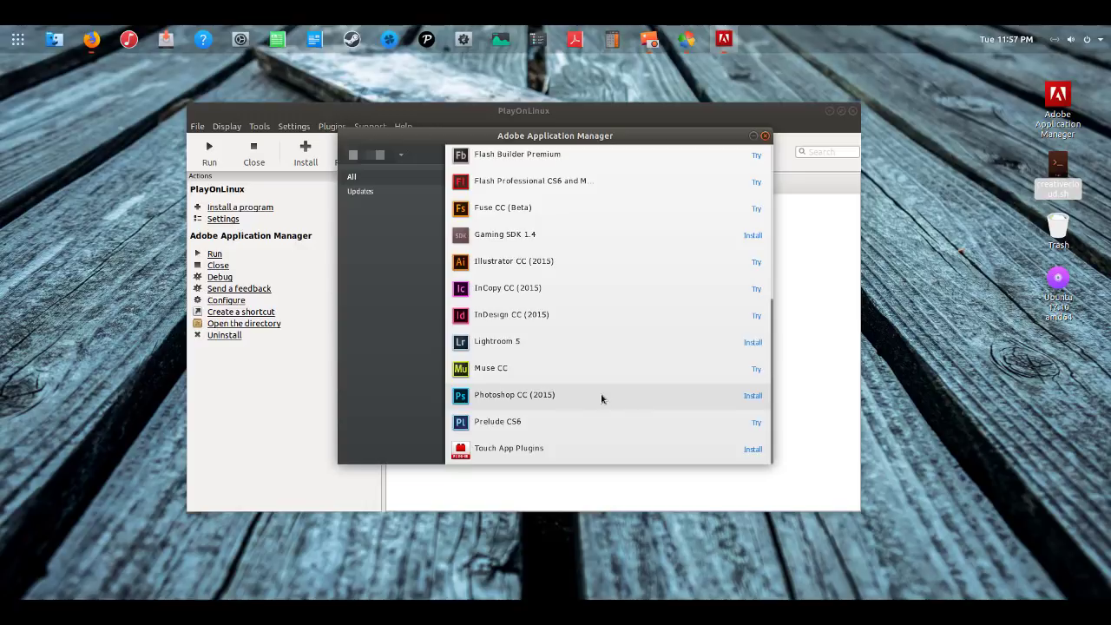
click(752, 396)
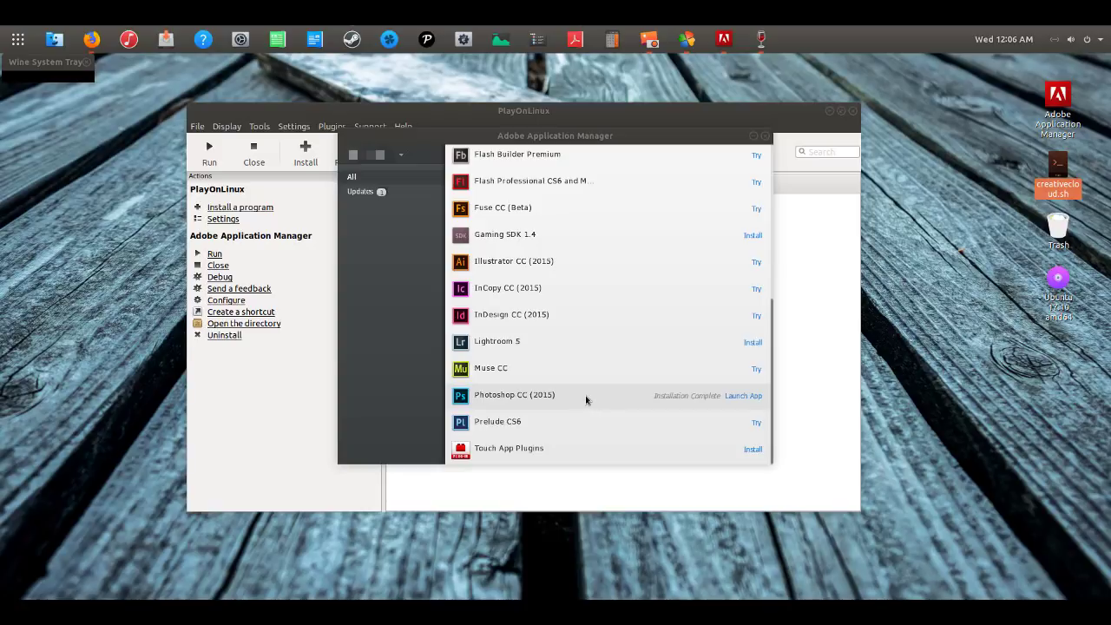
click(742, 396)
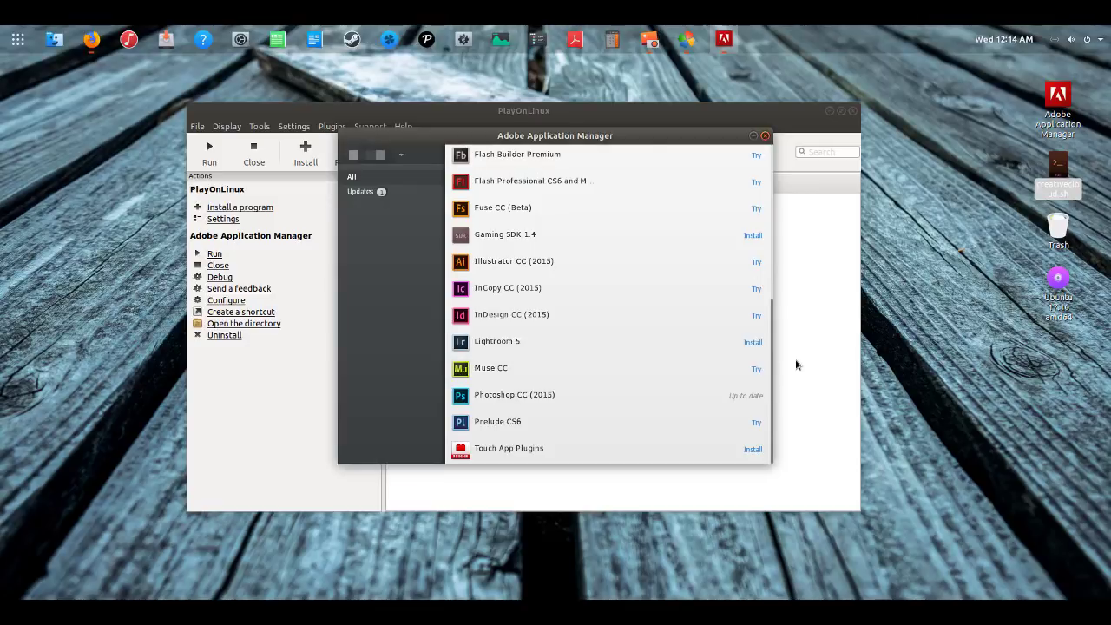
Close Adobe Application Manager and make a PlayOnLinux shortcut named Photoshop for Photoshop.exe from its virtual drive
click(764, 136)
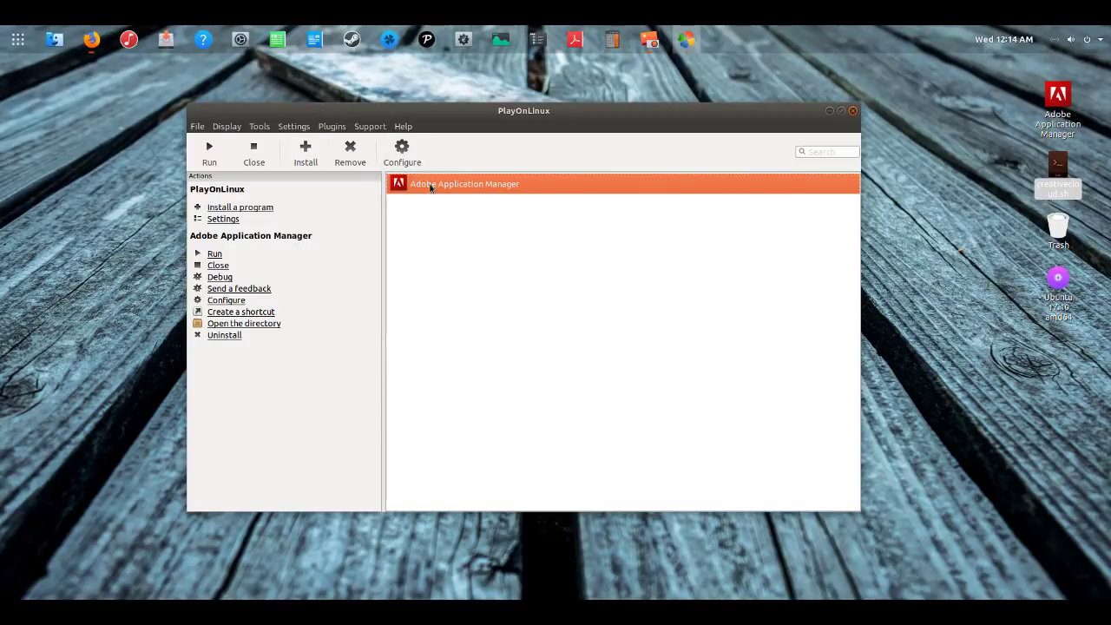
click(405, 152)
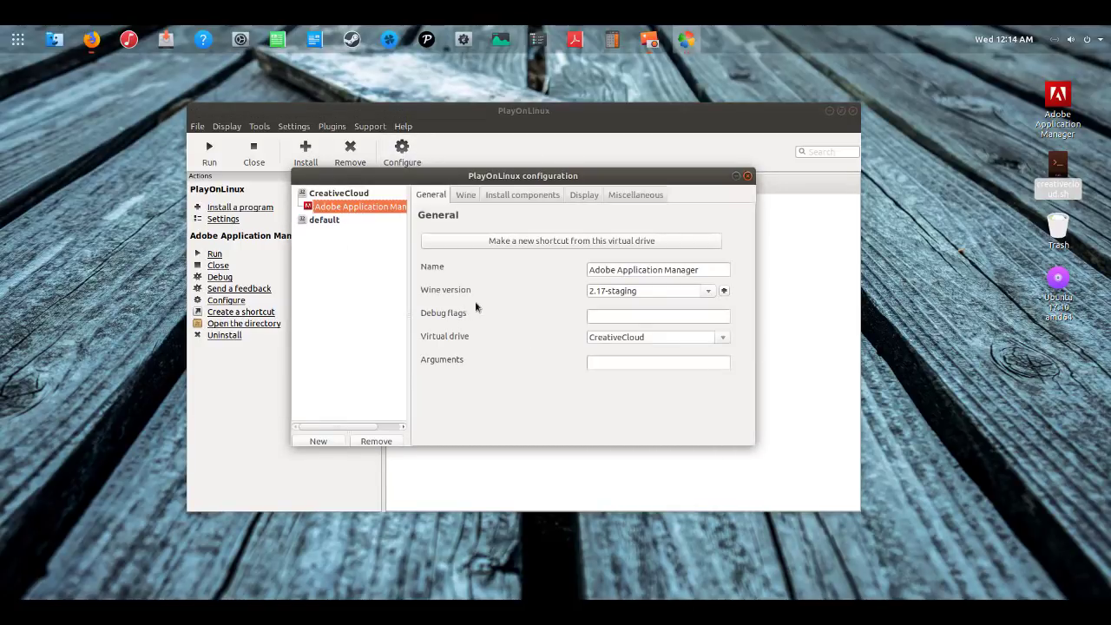
click(548, 247)
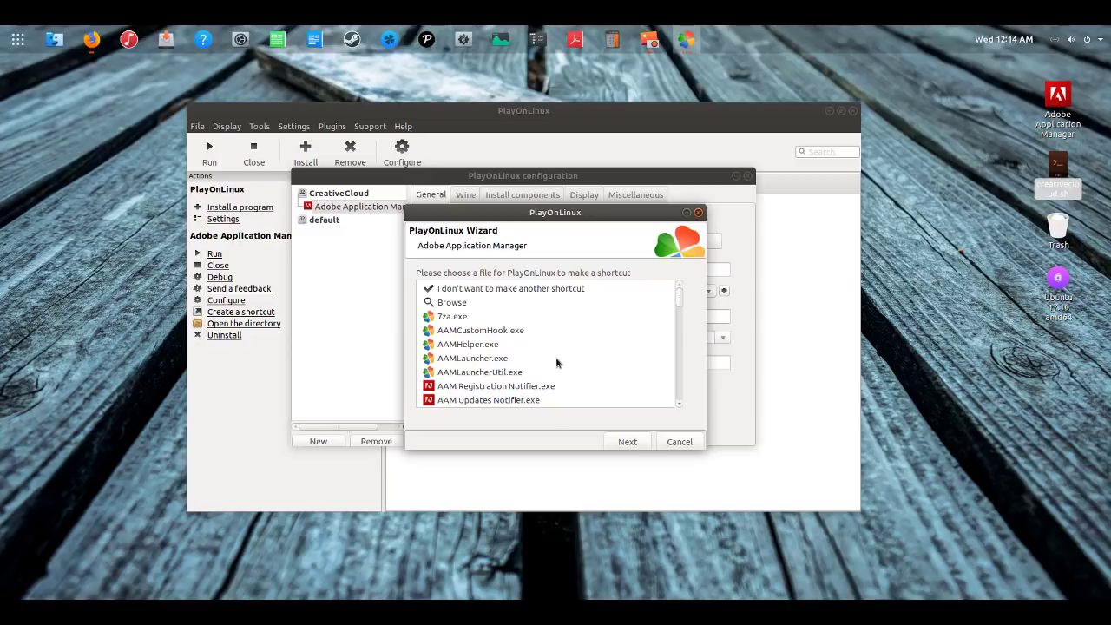
scroll(556, 363, down, 2)
scroll(557, 363, down, 12)
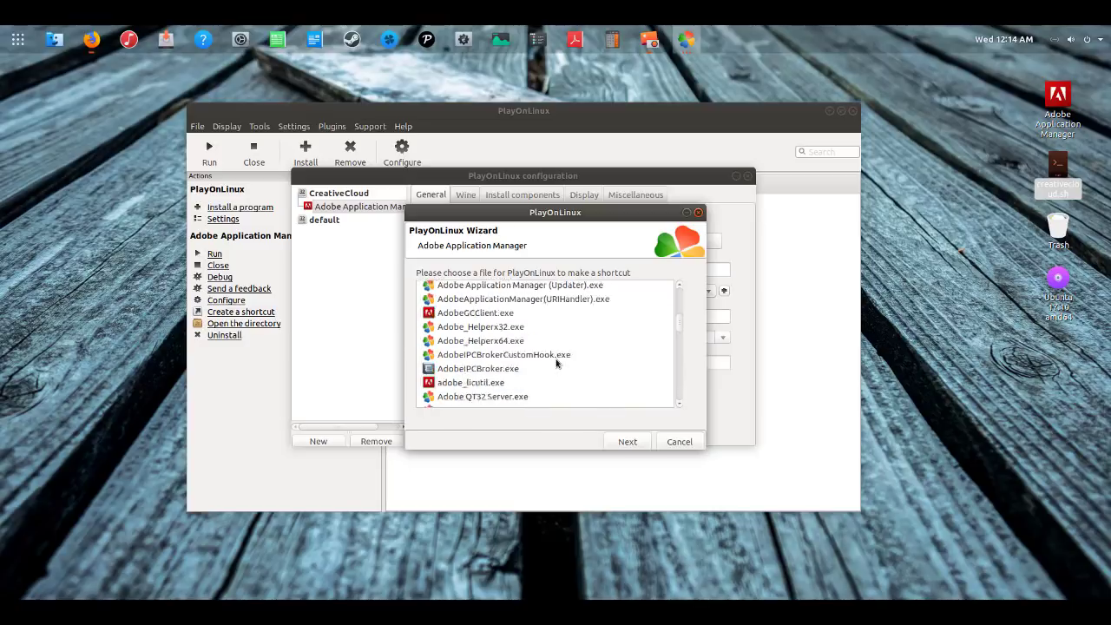
scroll(557, 363, down, 6)
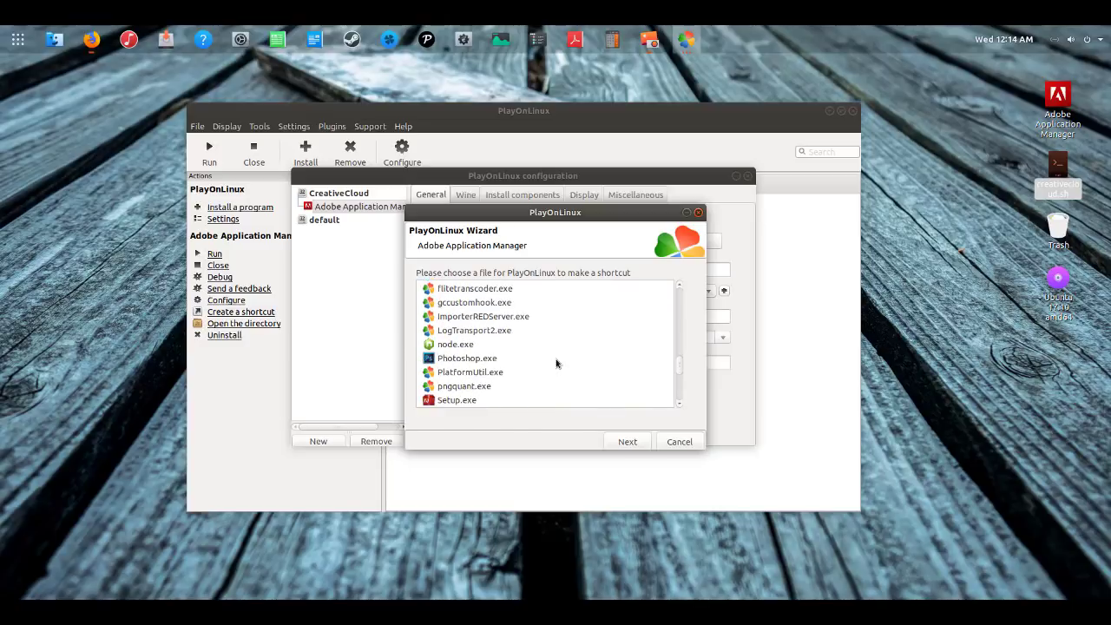
scroll(556, 363, down, 1)
click(475, 342)
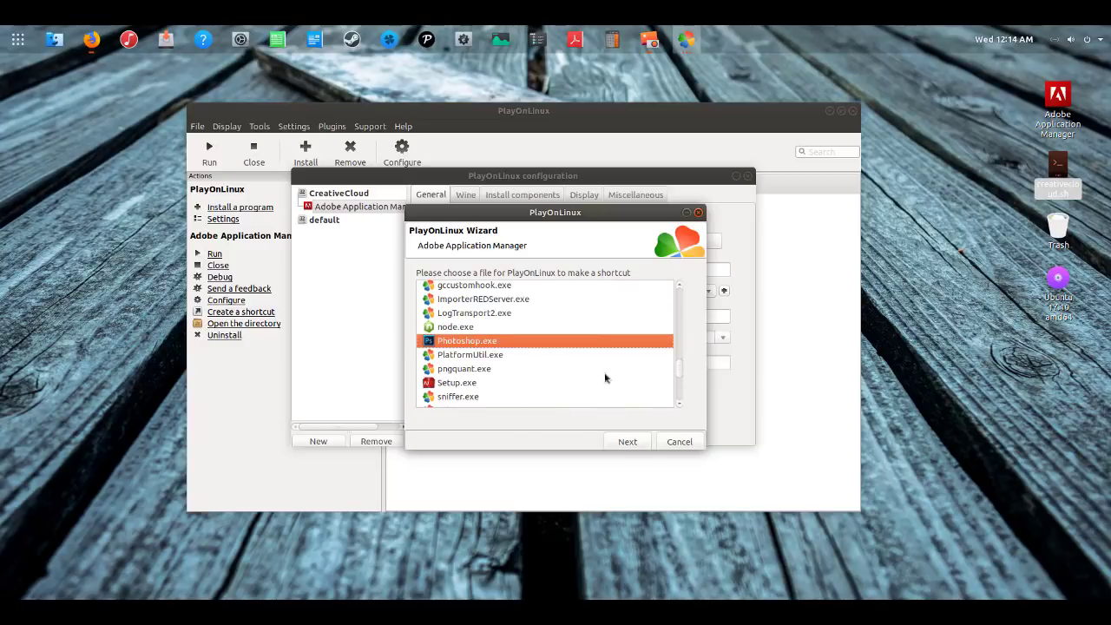
click(627, 442)
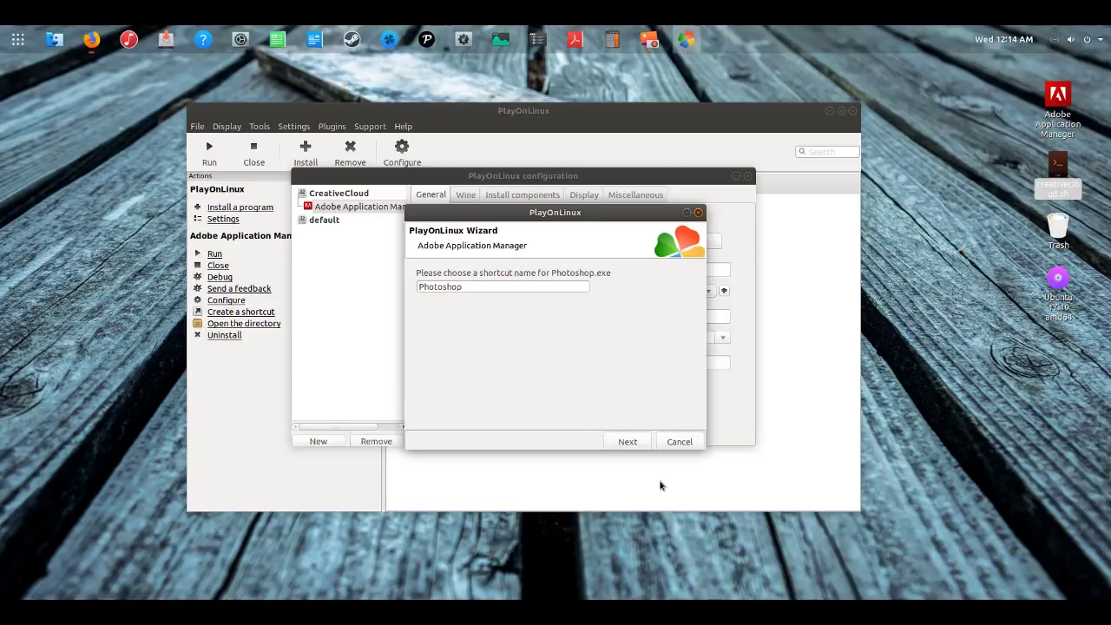
click(630, 443)
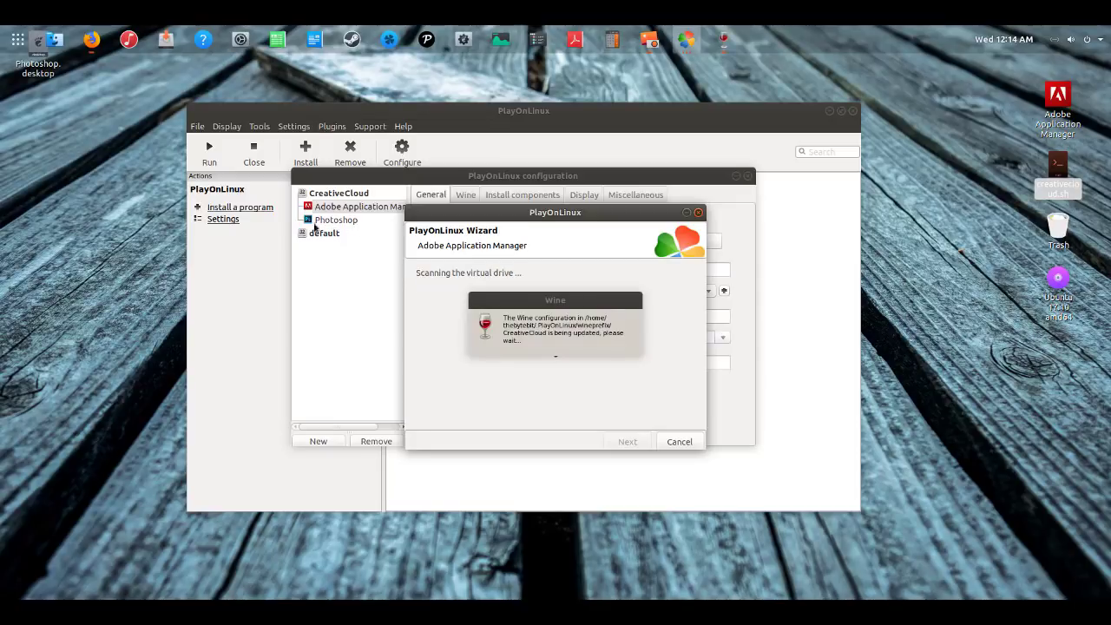
Move the Photoshop.desktop icon below the Ubuntu disc icon on the desktop, then exit the shortcut wizard and the PlayOnLinux configuration
drag(37, 70, 1064, 364)
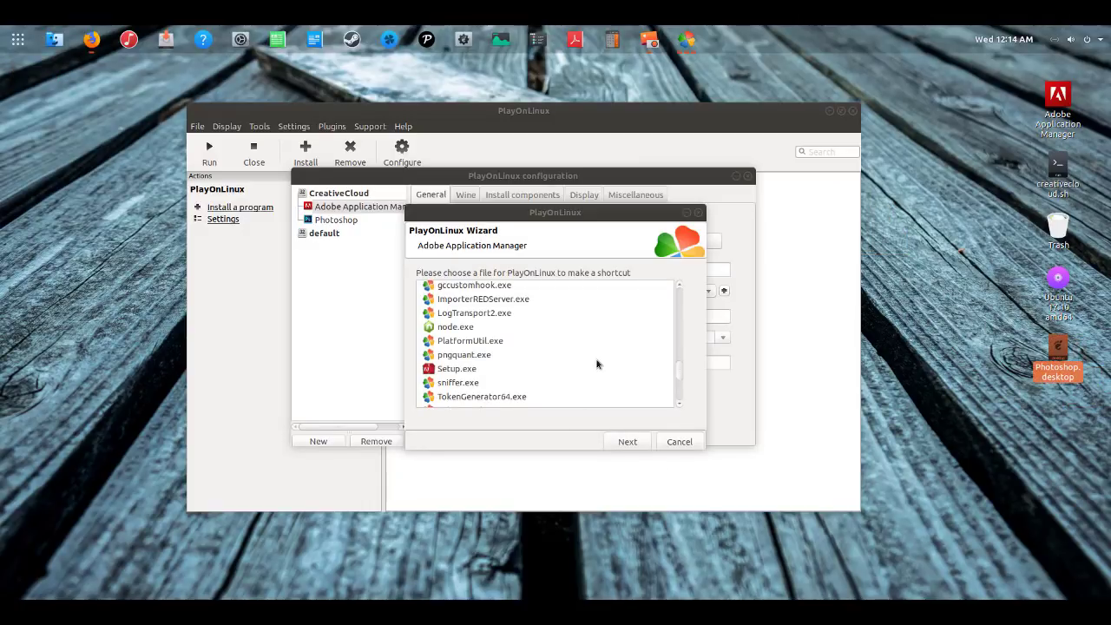
click(684, 445)
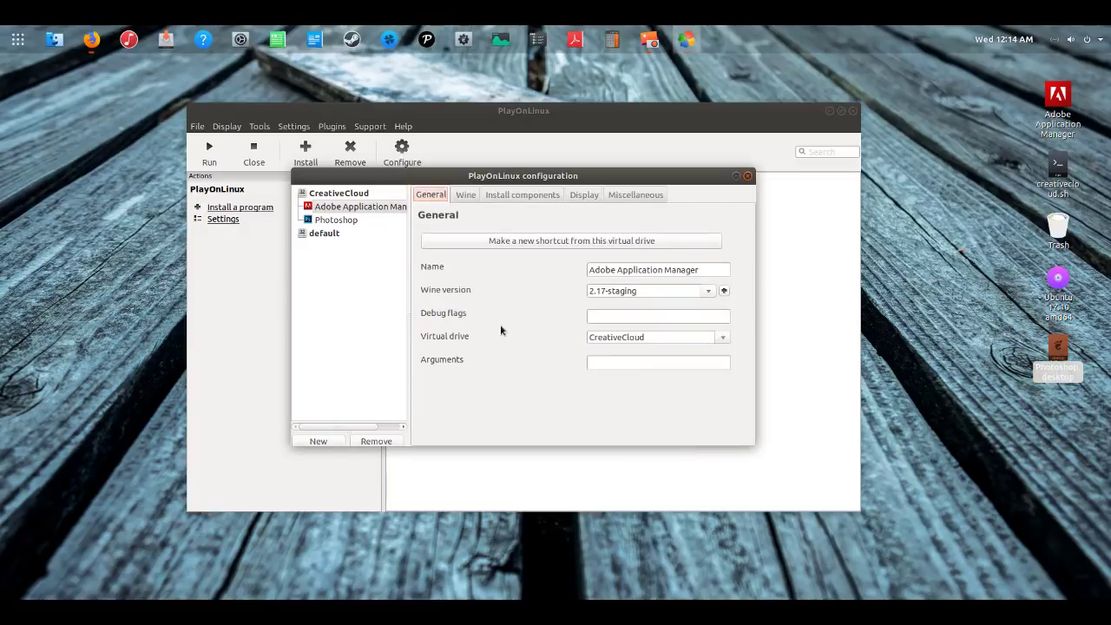
click(337, 233)
click(337, 221)
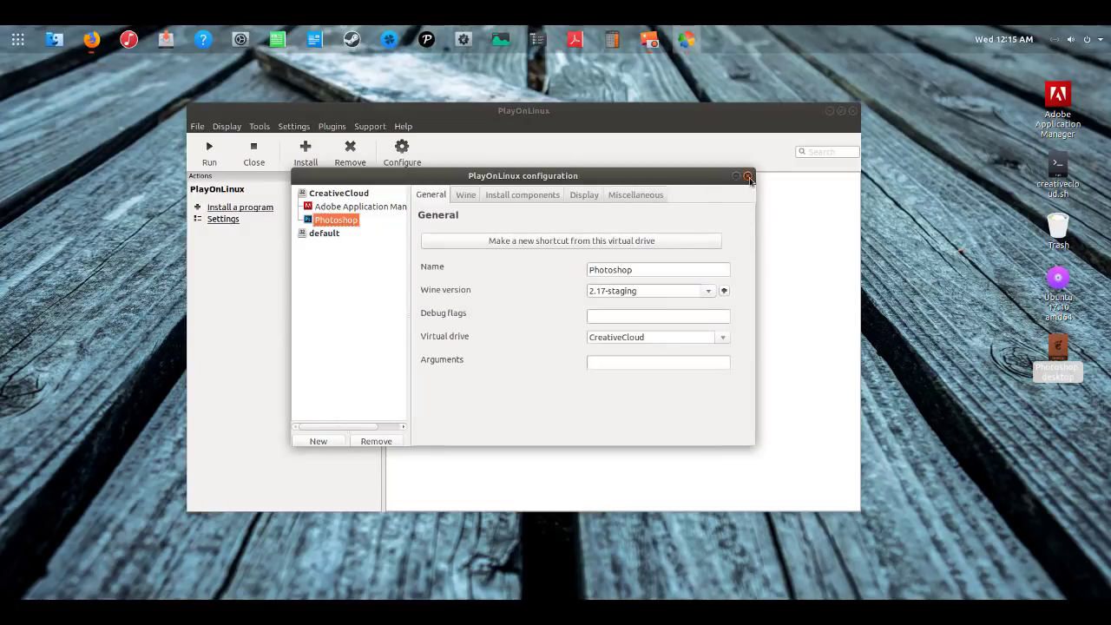
click(748, 177)
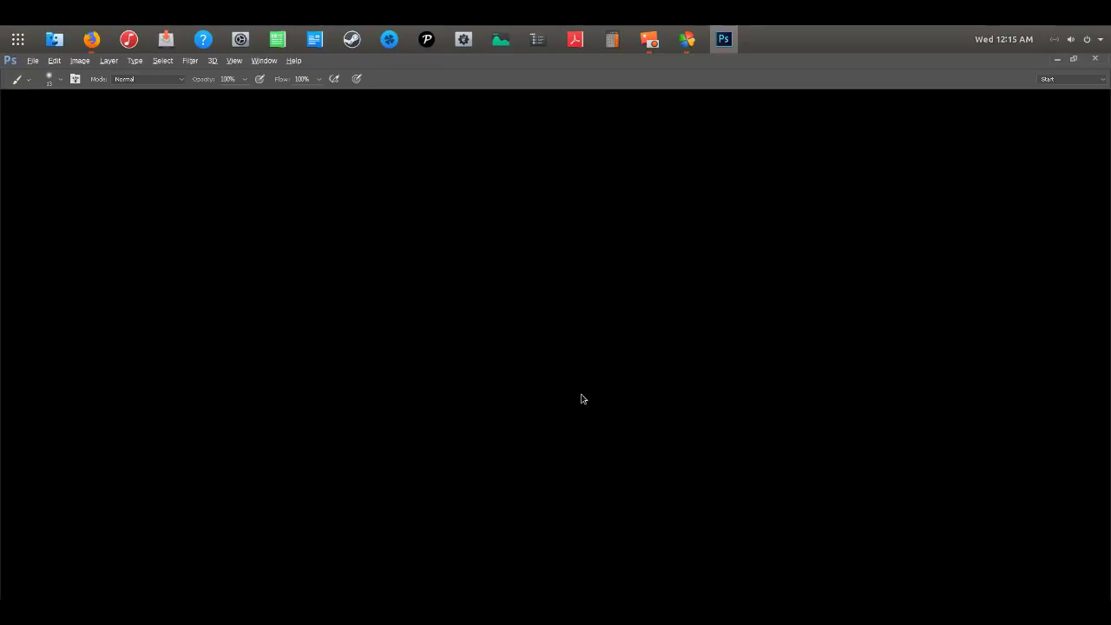
In Photoshop, create a new 7 x 5 inch document at 300 pixels/inch with a white background, and dismiss the vRAM notice
key(ctrl+n)
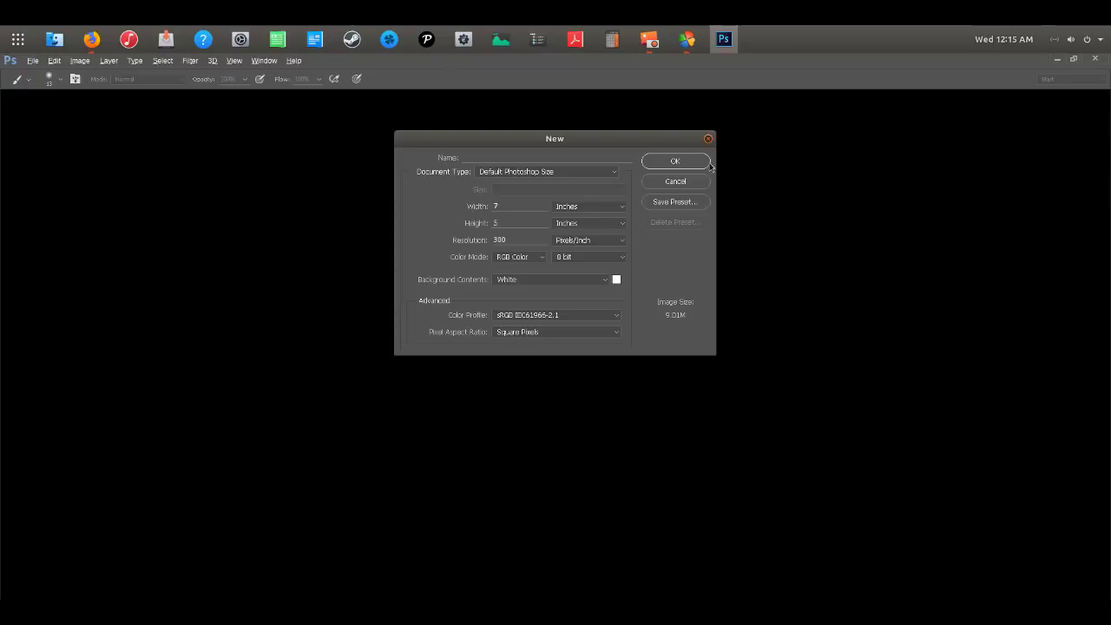
click(675, 161)
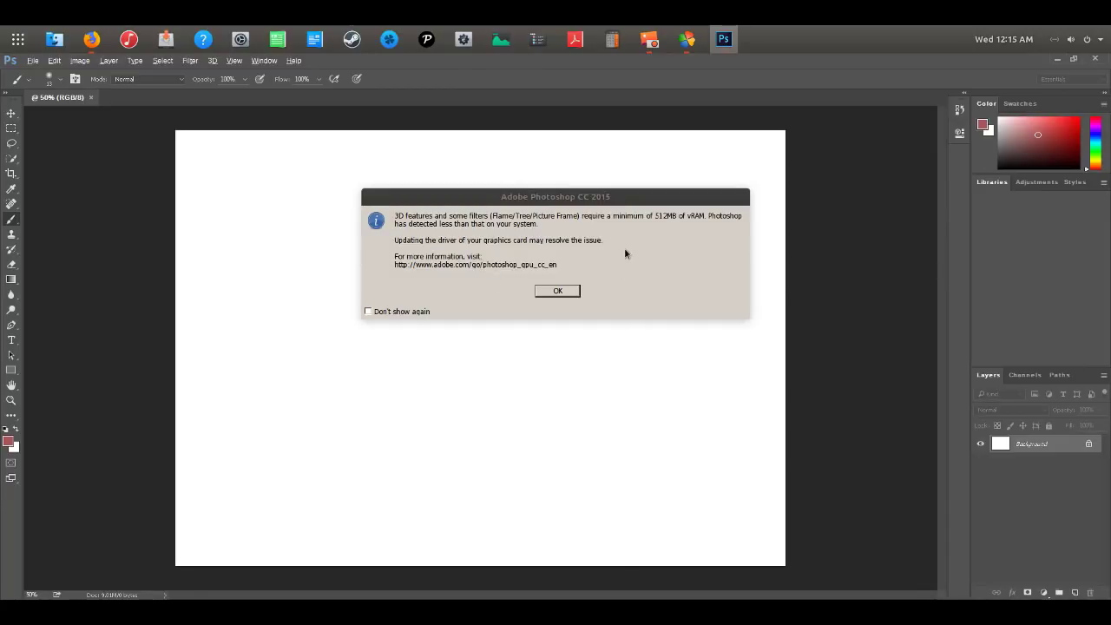
click(560, 293)
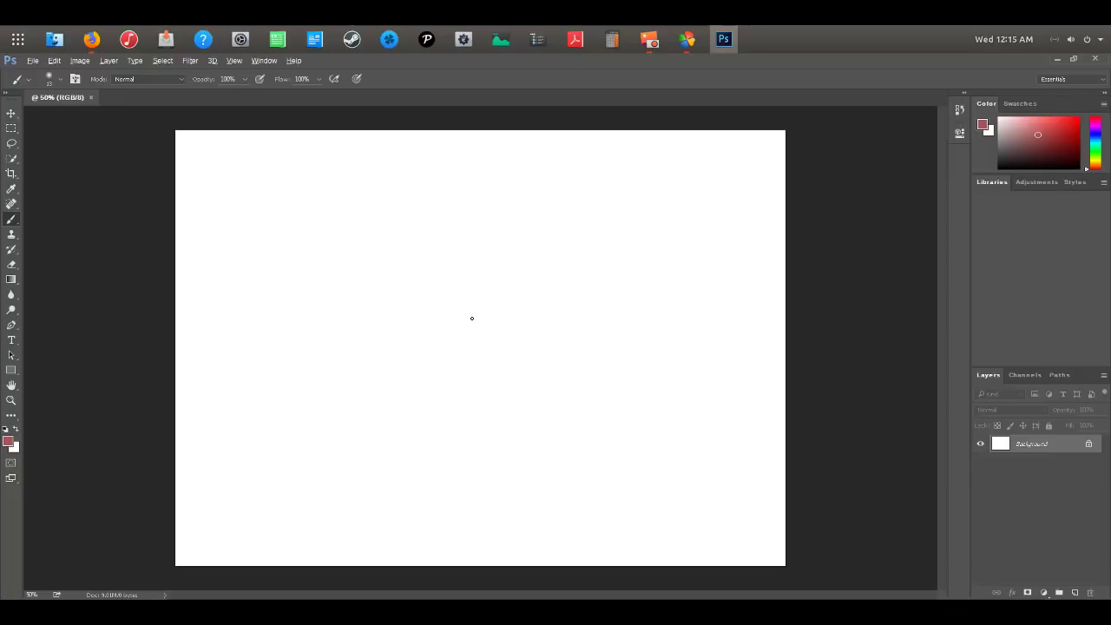
Paint four long brush strokes that cross near the middle of the white canvas, three slanted and one horizontal
drag(326, 233, 734, 447)
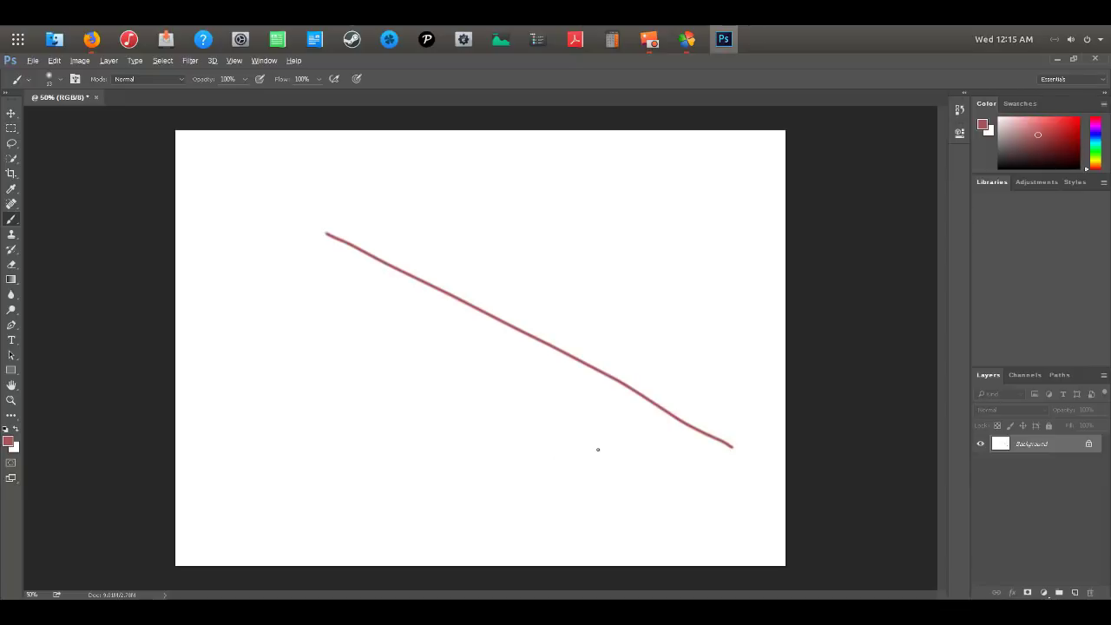
drag(402, 436, 598, 235)
drag(460, 227, 636, 547)
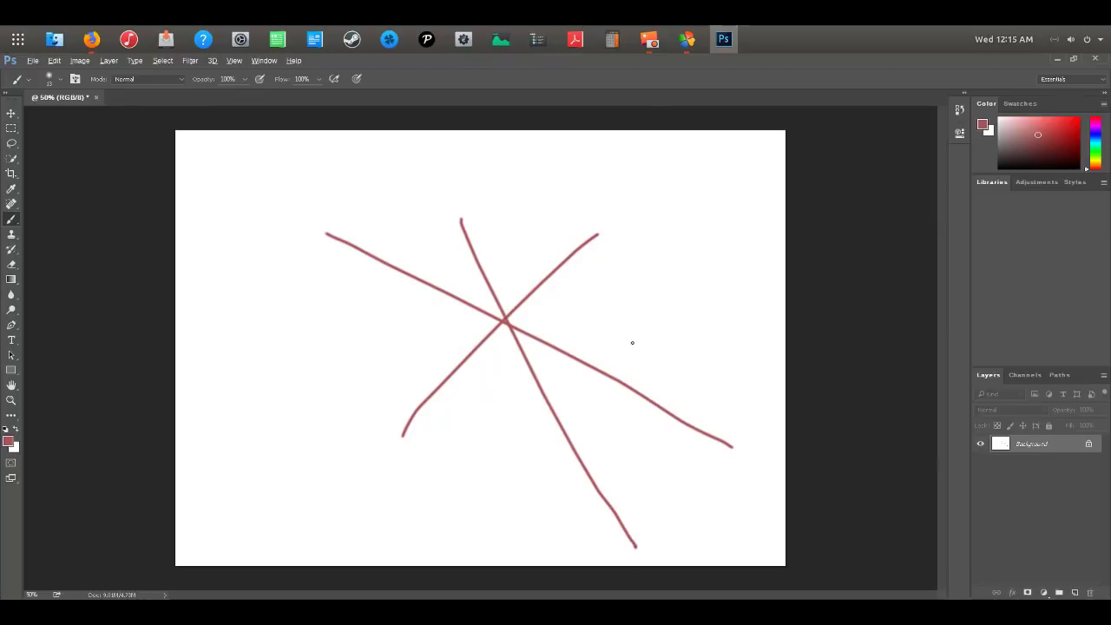
drag(633, 328, 275, 326)
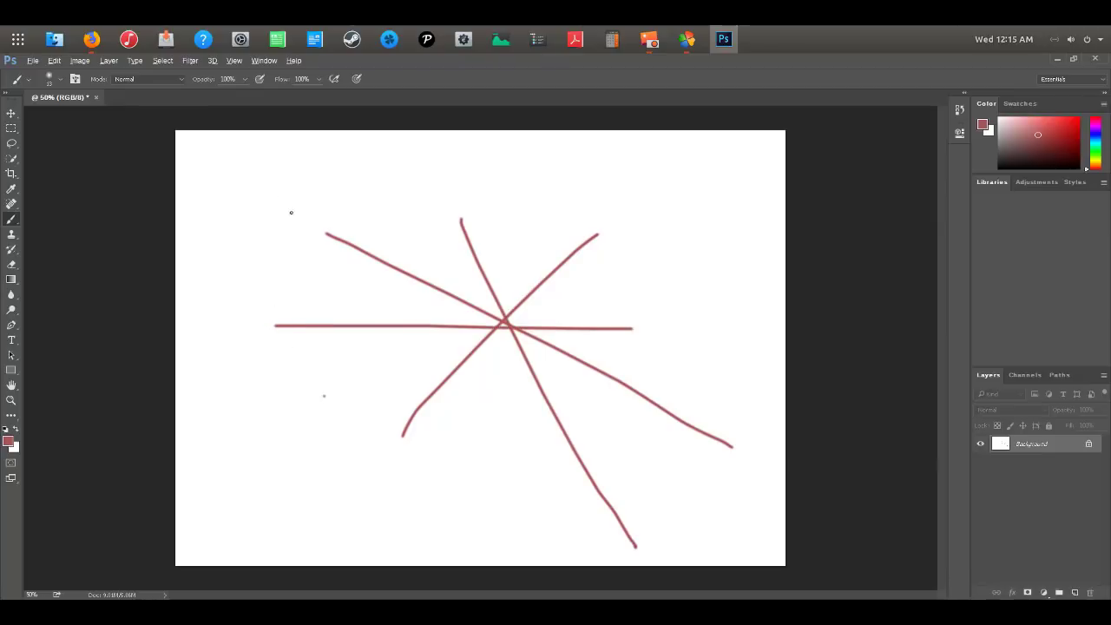
Paint a long slanted brush stroke across the existing lines, a short curved one below them, and a small dot
drag(303, 224, 640, 392)
drag(507, 437, 415, 383)
mouse_move(91, 39)
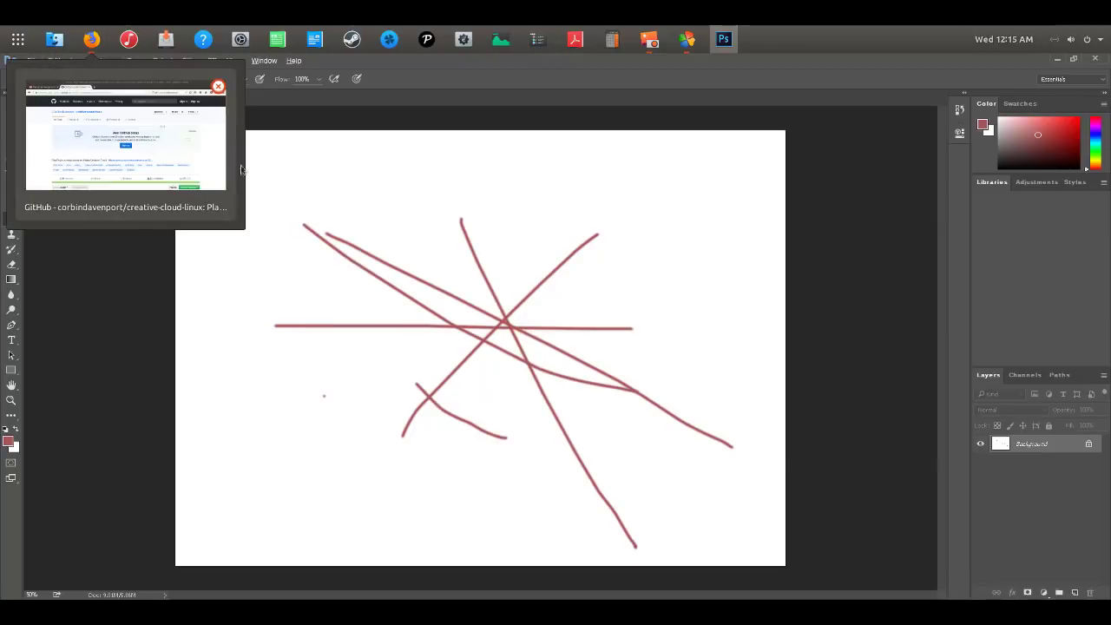
click(267, 296)
Open the 3D preferences and try the Windows color picker in the General preferences
click(33, 61)
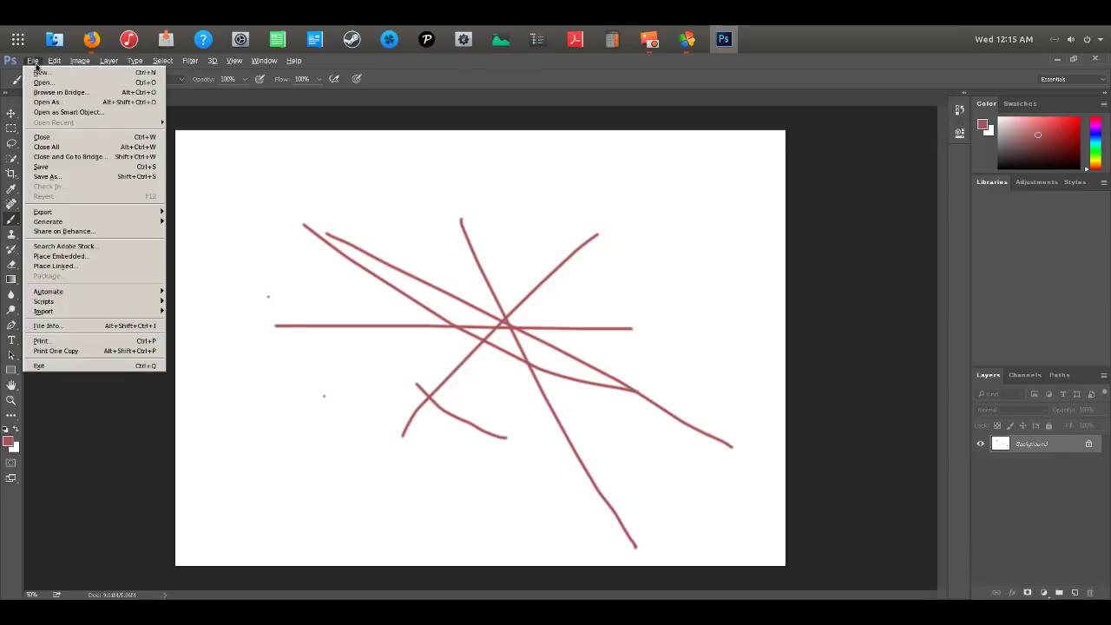
mouse_move(55, 60)
mouse_move(108, 463)
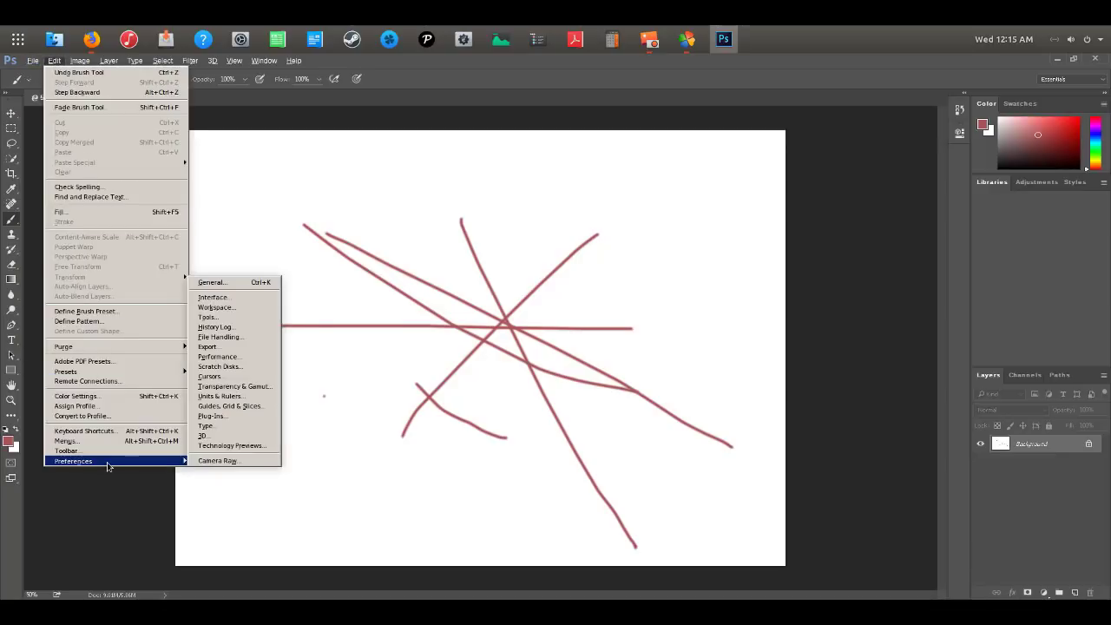
click(237, 437)
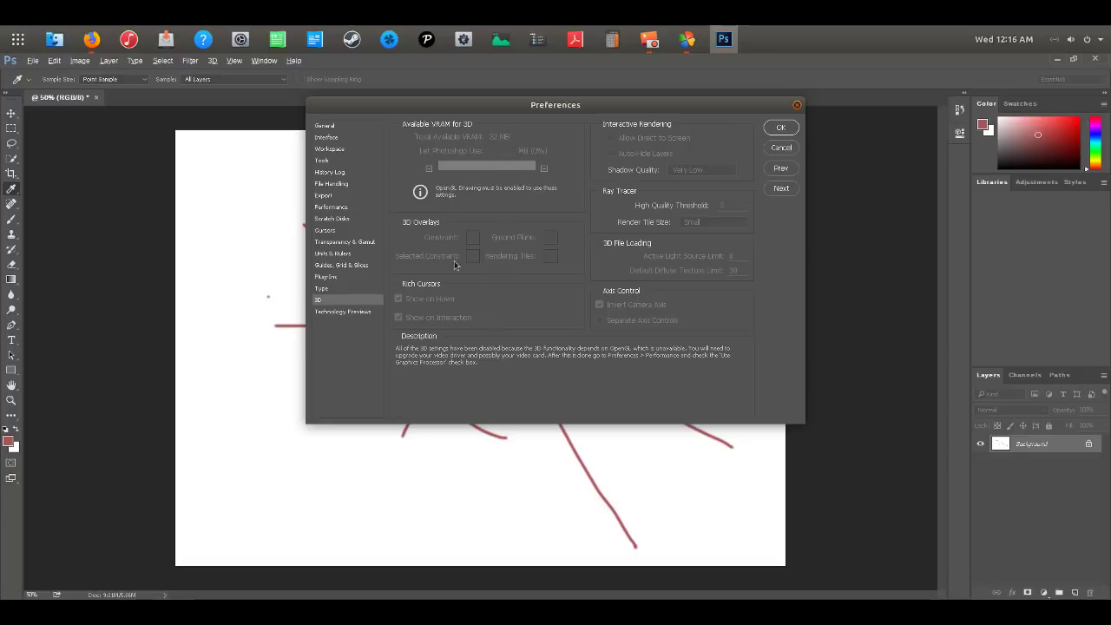
click(330, 127)
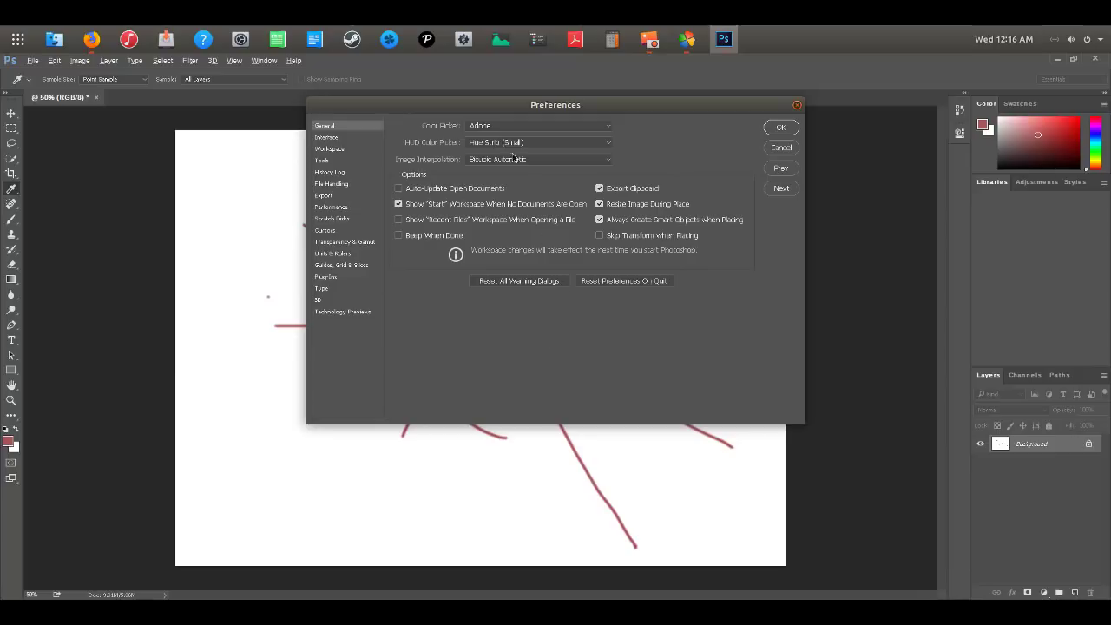
click(499, 130)
click(508, 141)
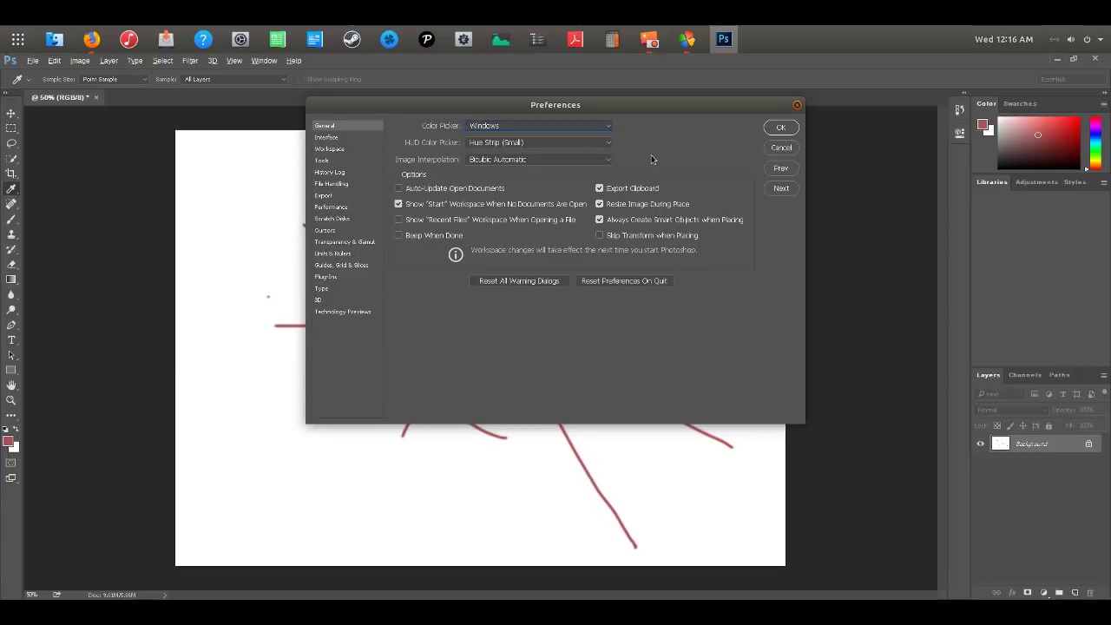
Try the darkest and the light gray color themes in the Interface preferences, view the Tools preferences, and cancel all preference changes
click(327, 139)
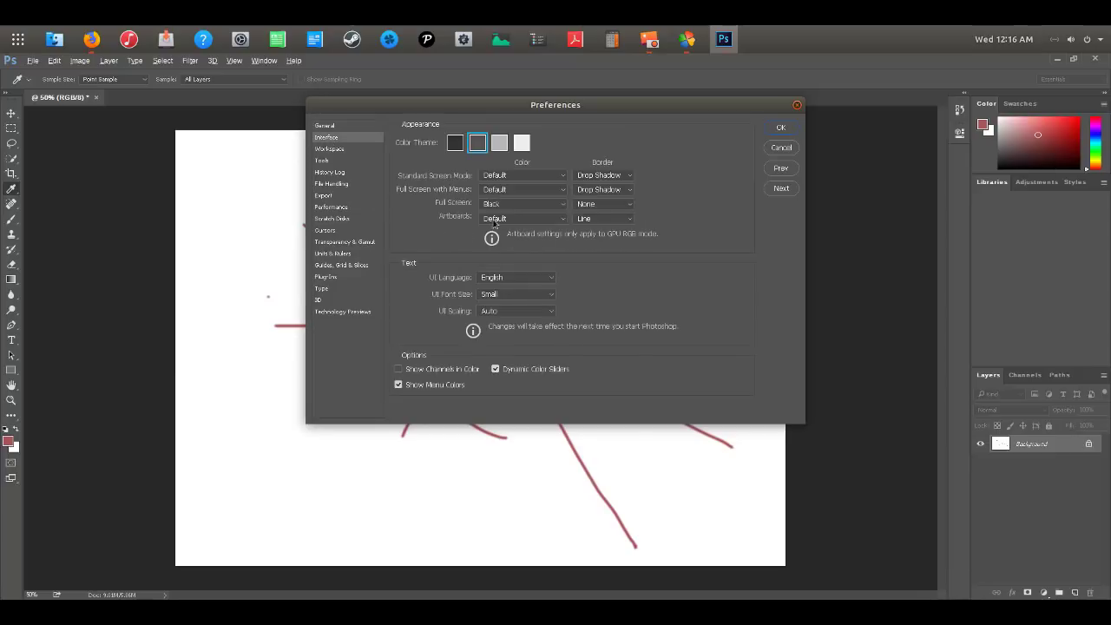
click(454, 144)
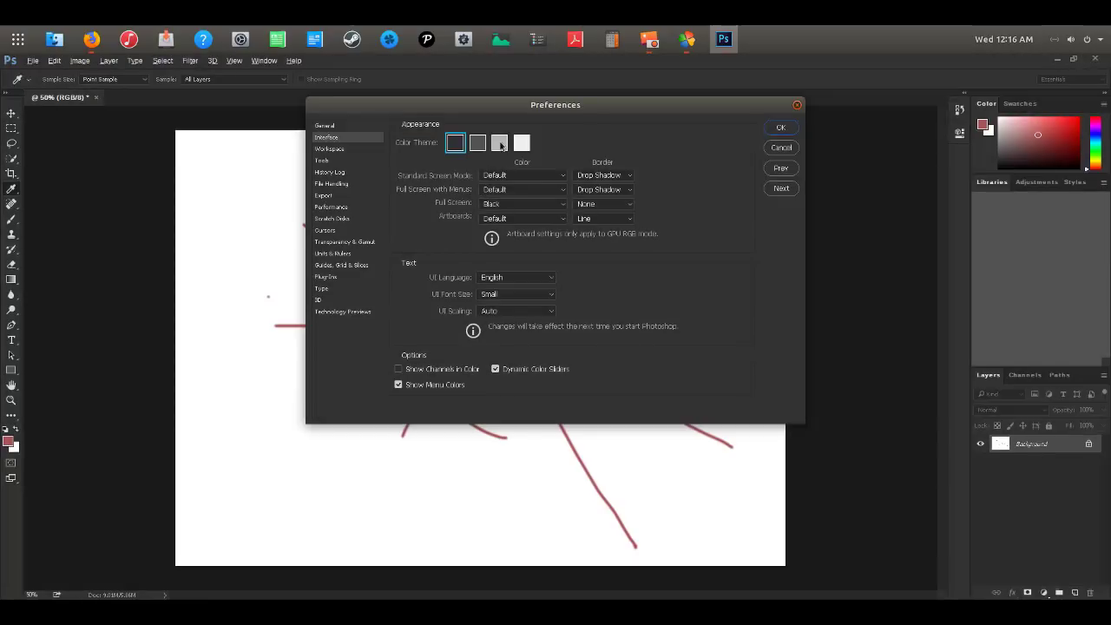
click(500, 143)
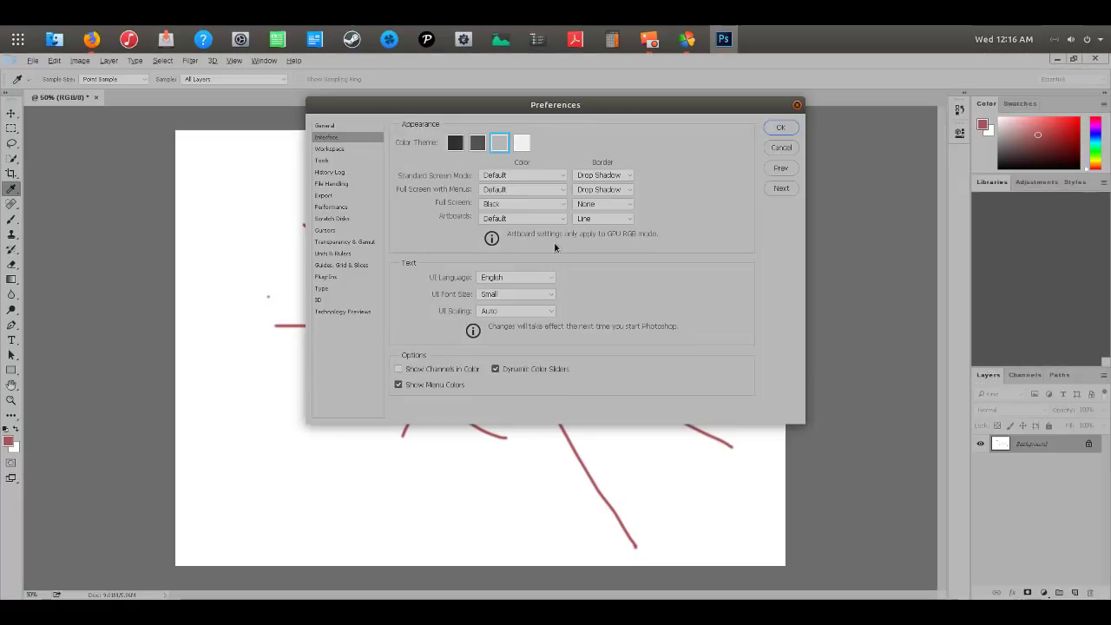
click(323, 161)
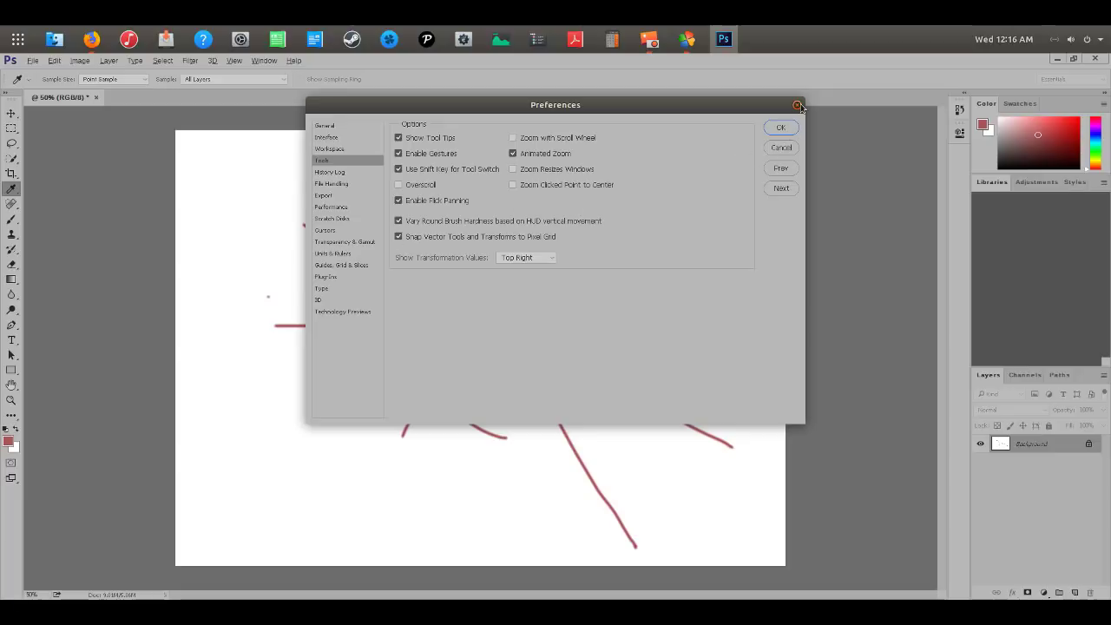
click(781, 147)
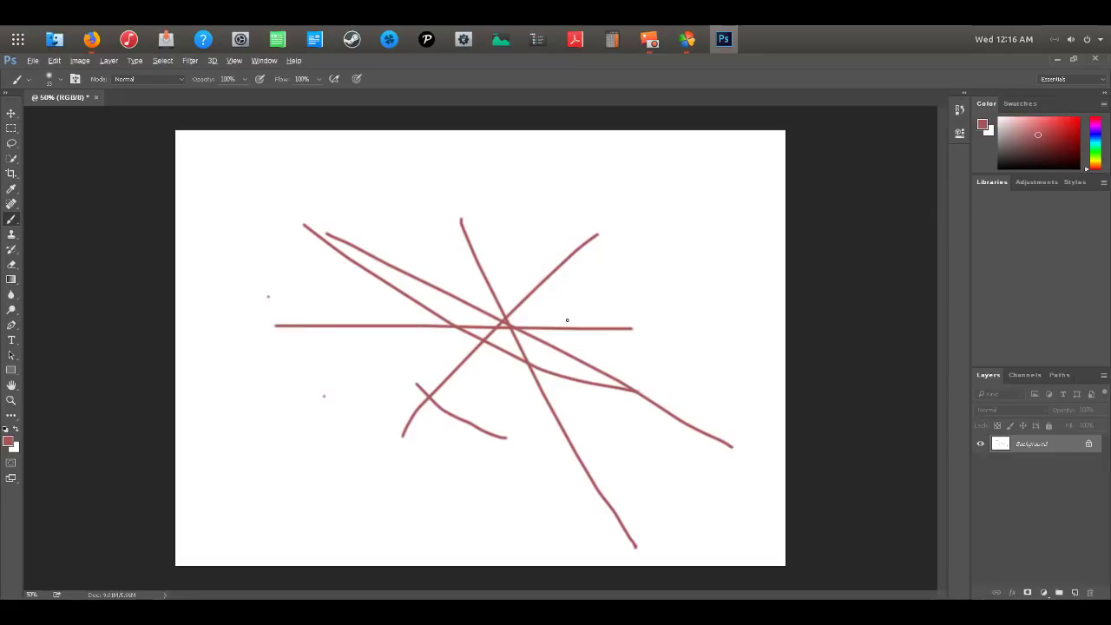
Apply the Average blur filter to the painted Background layer
click(191, 61)
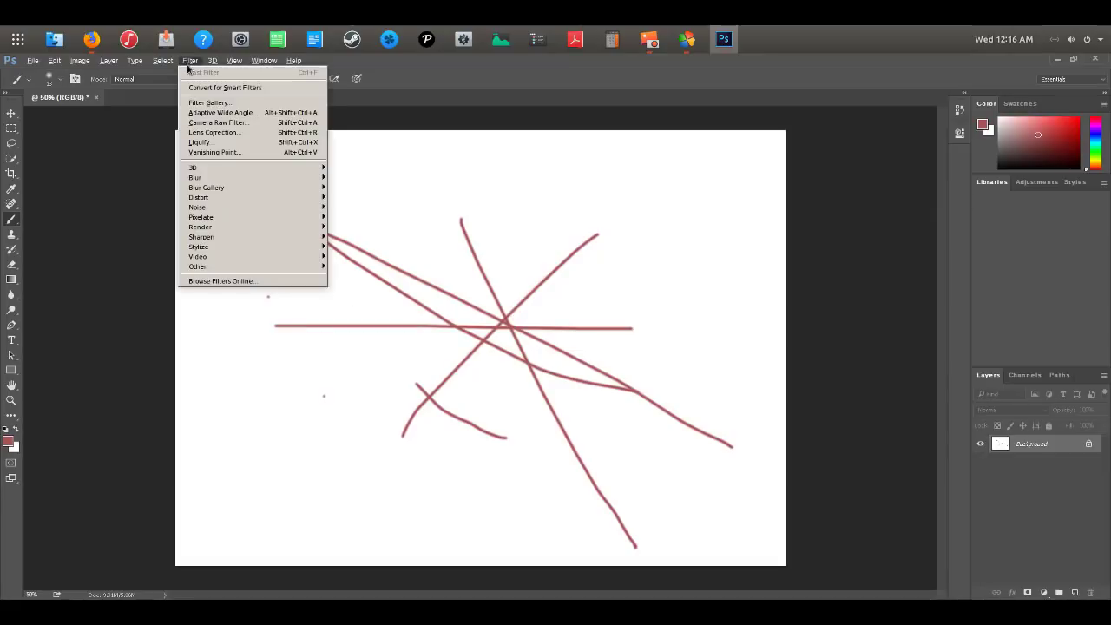
mouse_move(235, 254)
mouse_move(241, 178)
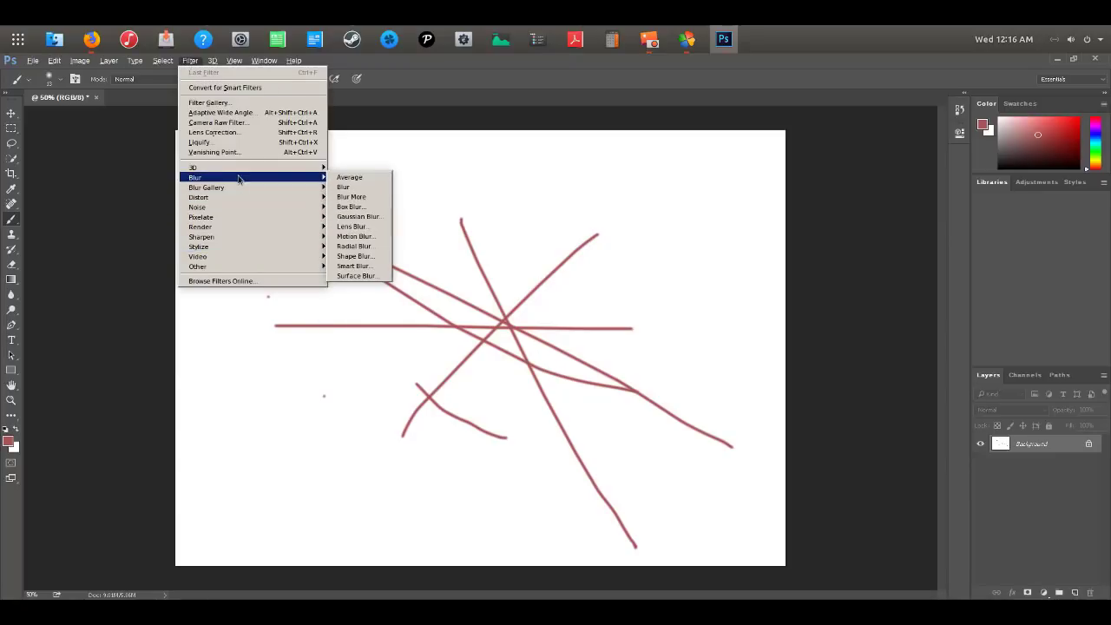
click(364, 184)
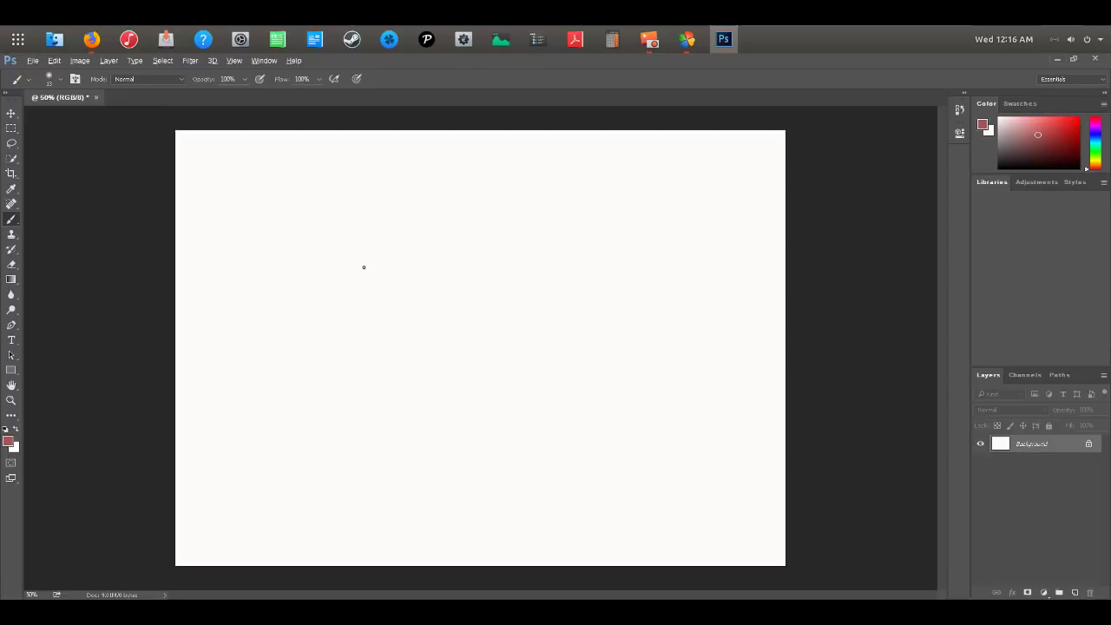
Paint one long winding, looping brush stroke across the canvas and apply the plain Blur filter
mouse_move(352, 250)
mouse_down()
mouse_move(357, 283)
mouse_move(695, 365)
mouse_move(211, 497)
mouse_up()
click(191, 62)
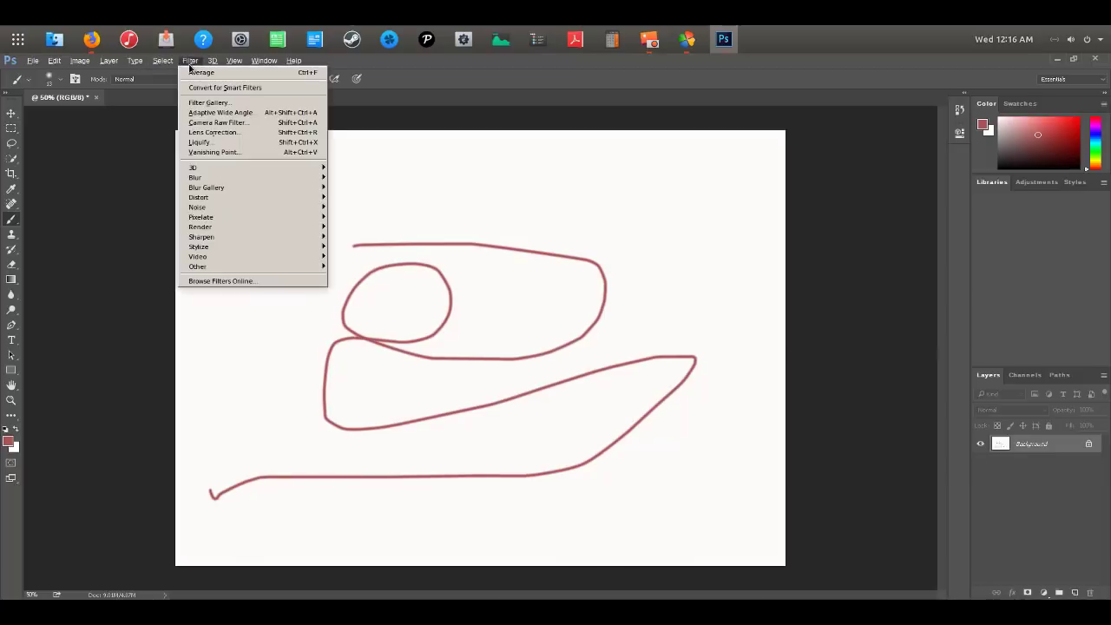
mouse_move(262, 189)
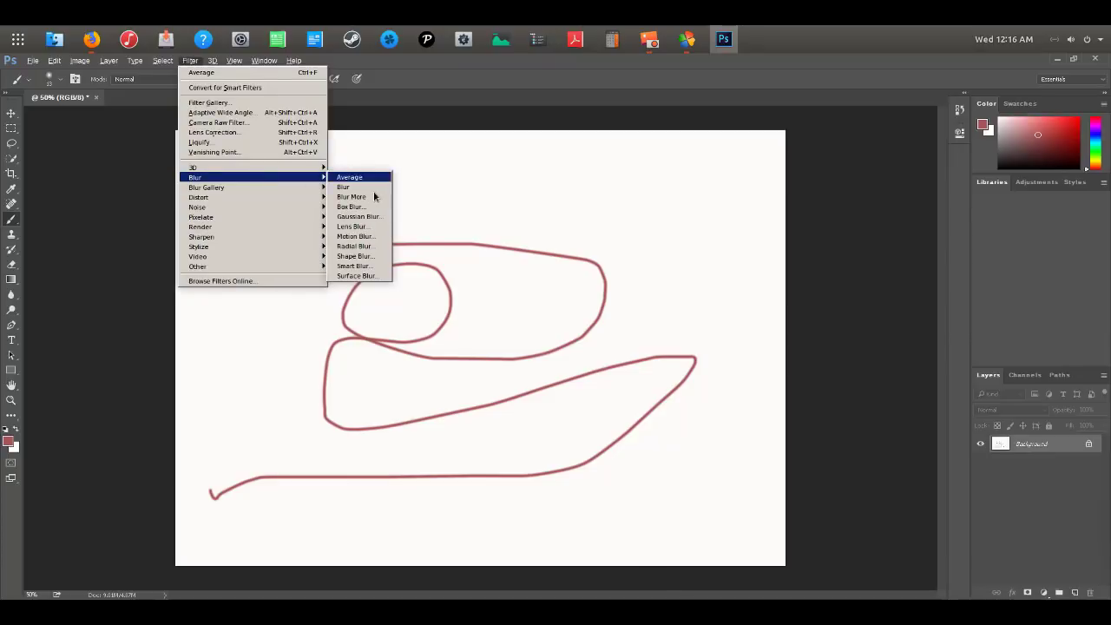
click(362, 189)
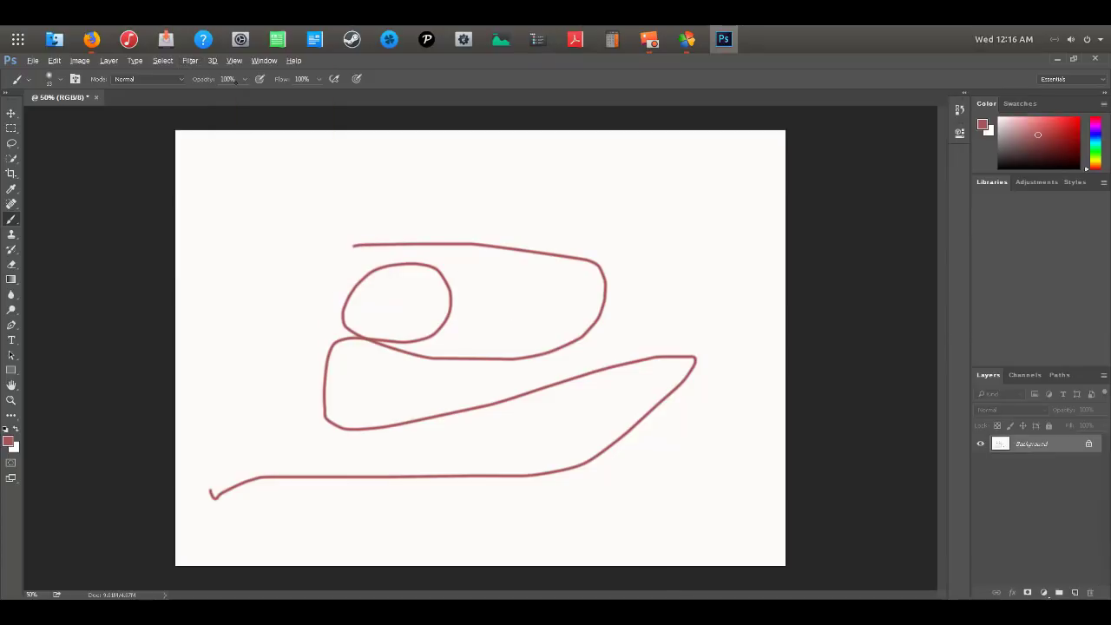
Render the Clouds filter over the Background layer with the current foreground and background colors
click(191, 61)
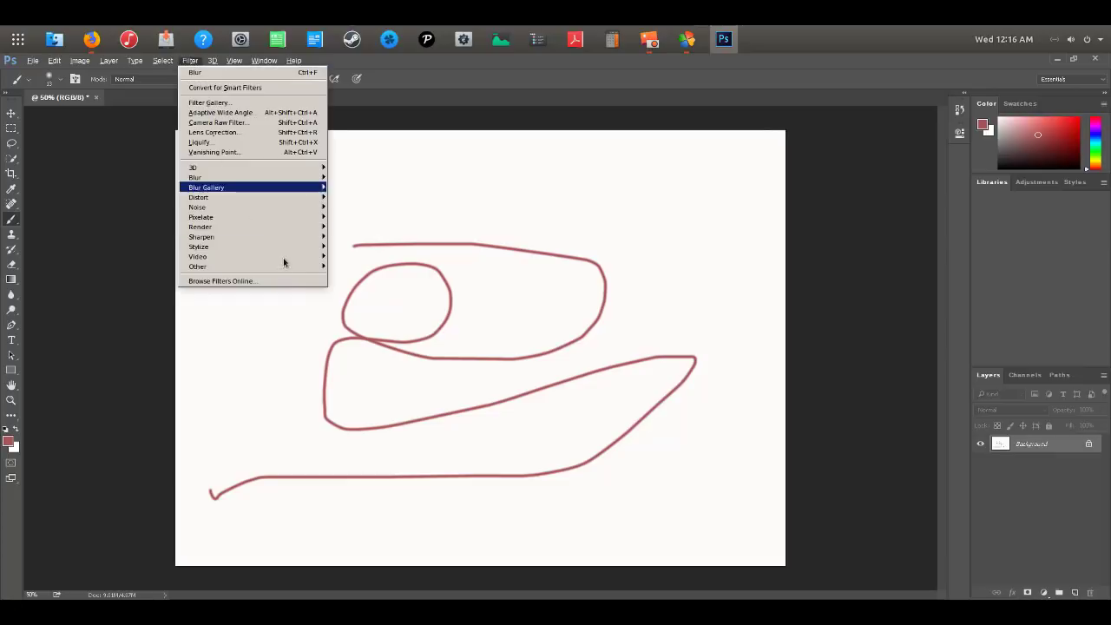
mouse_move(254, 217)
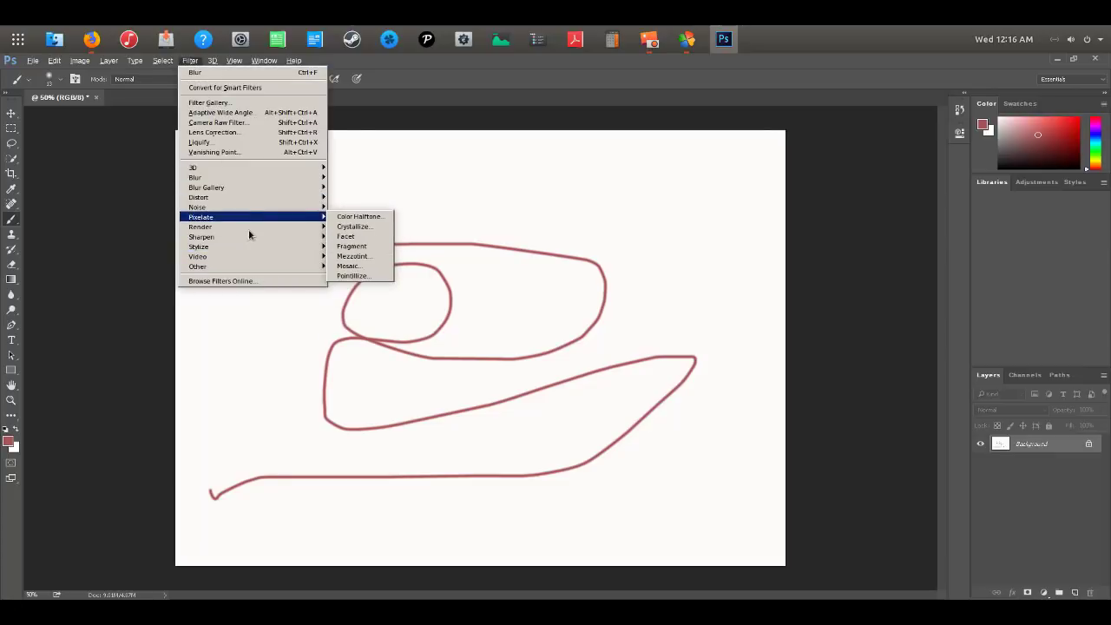
click(353, 262)
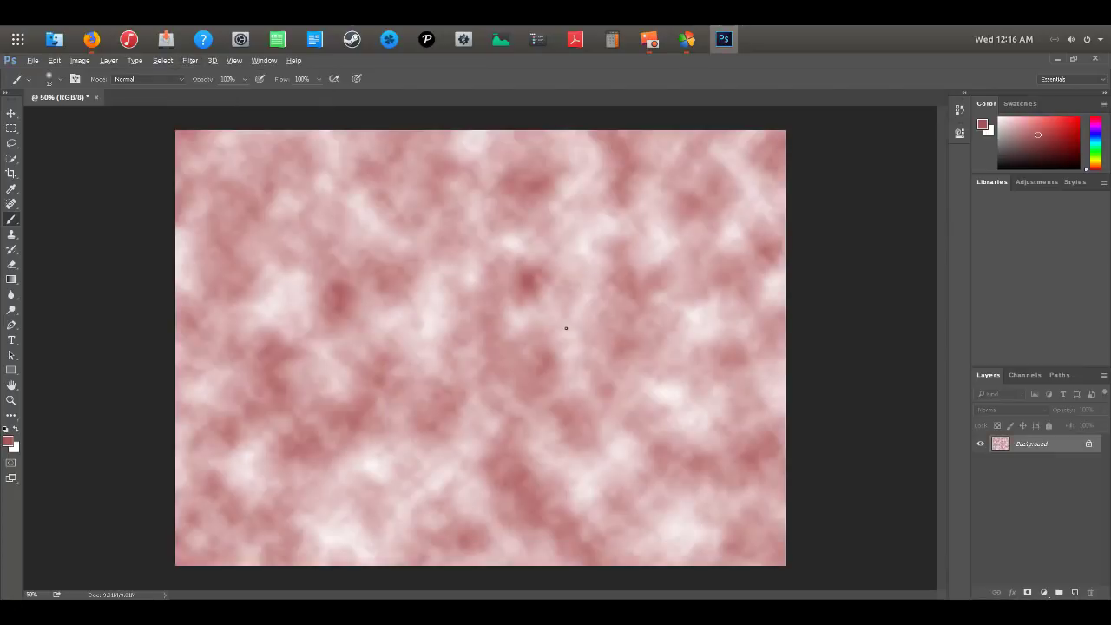
Try the Displace filter with scales of 10, Stretch To Fit and Repeat Edge Pixels, and cancel the displacement map selection
click(190, 61)
mouse_move(267, 201)
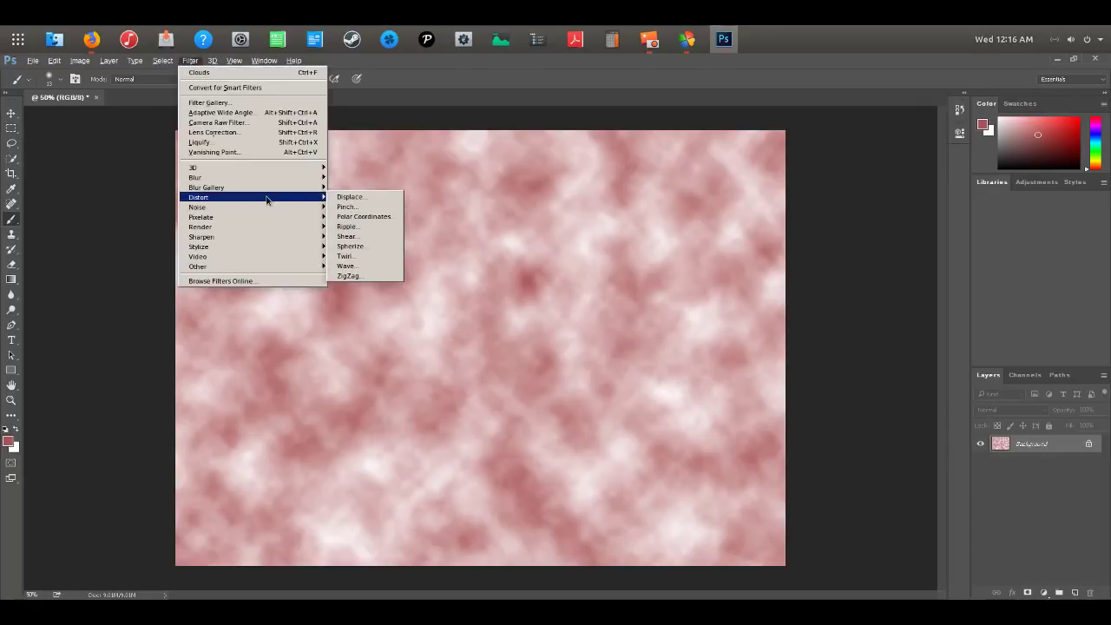
click(379, 198)
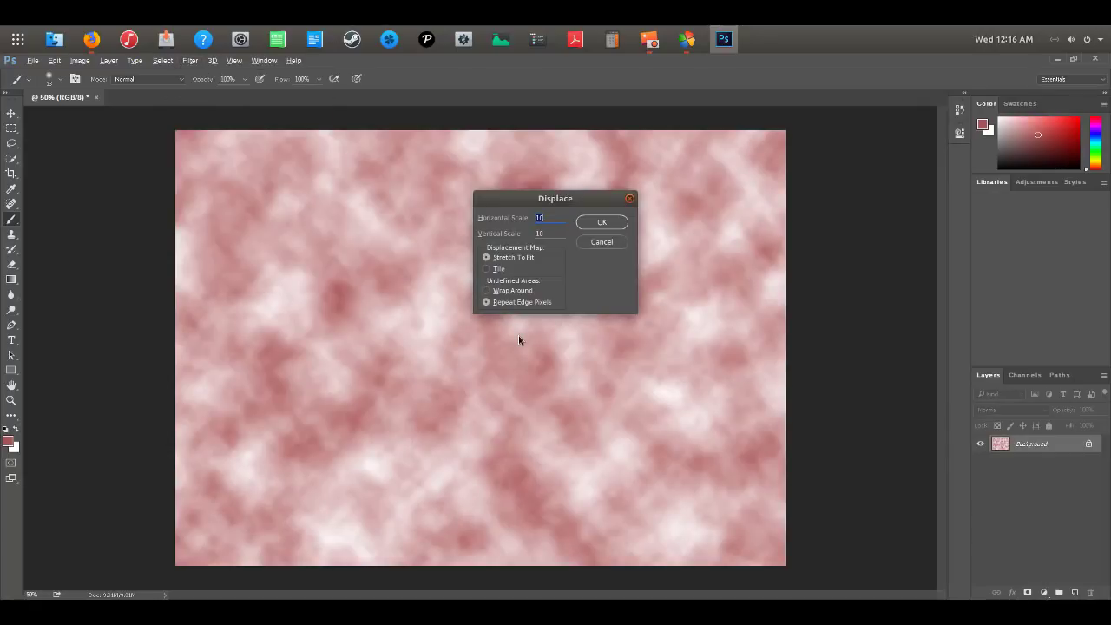
click(599, 225)
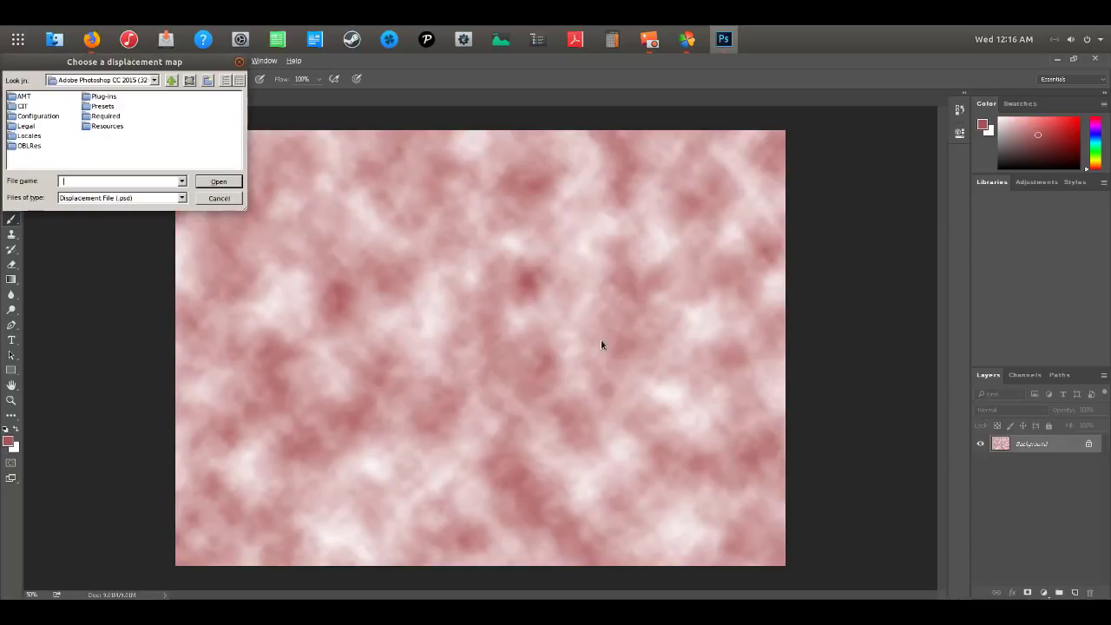
click(219, 198)
Apply the Add Noise filter to the clouds with Uniform distribution and the noise amount raised to its maximum
click(136, 61)
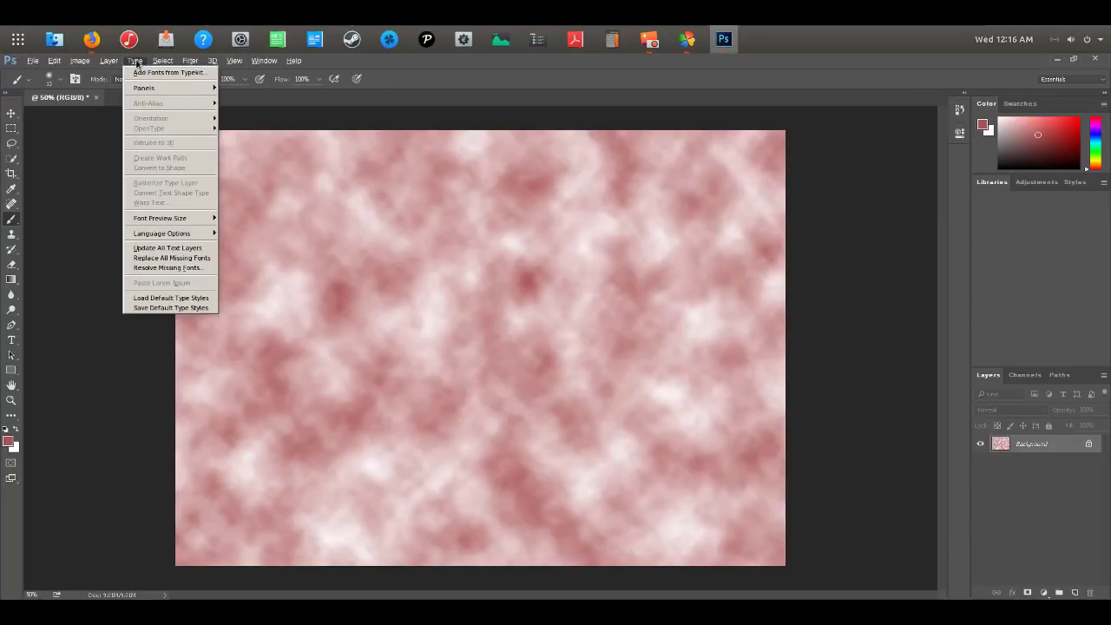
mouse_move(183, 64)
mouse_move(267, 238)
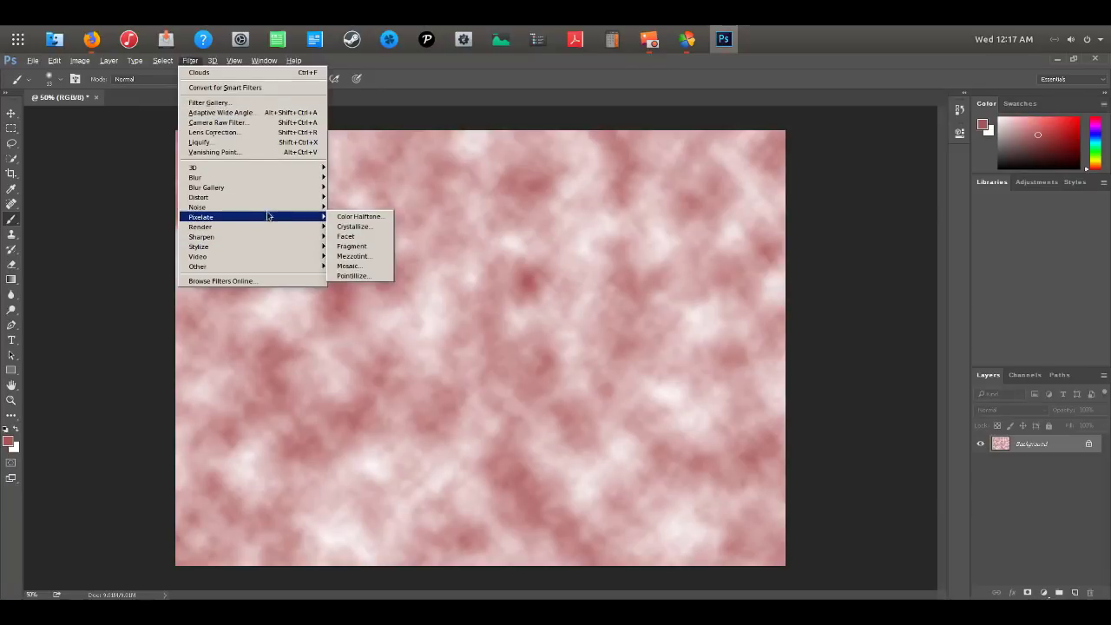
mouse_move(271, 208)
click(364, 209)
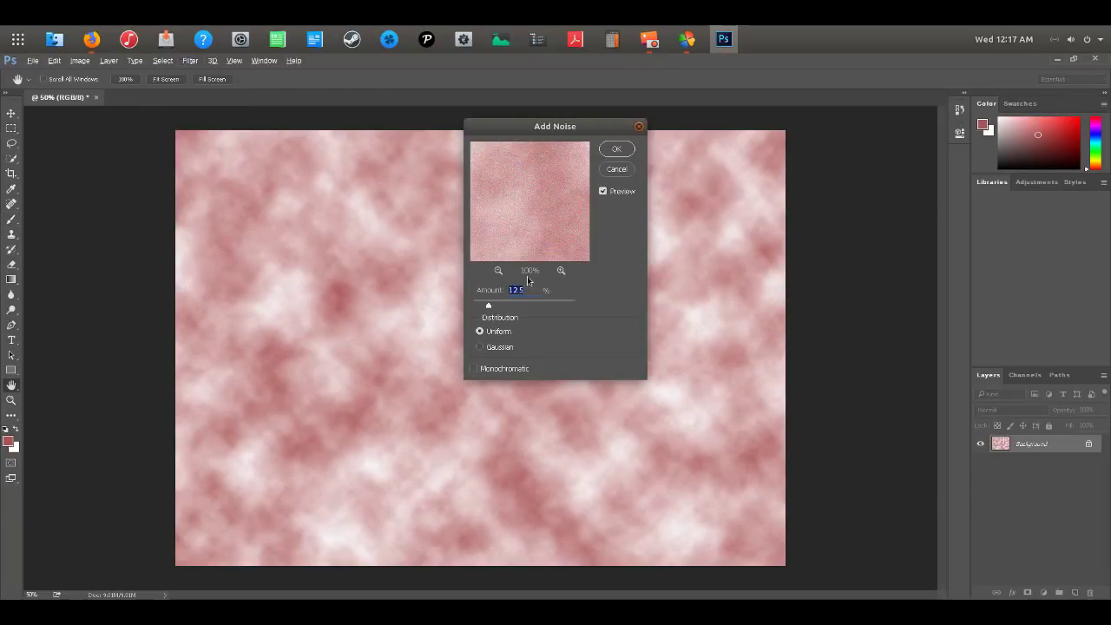
drag(490, 307, 598, 310)
click(613, 151)
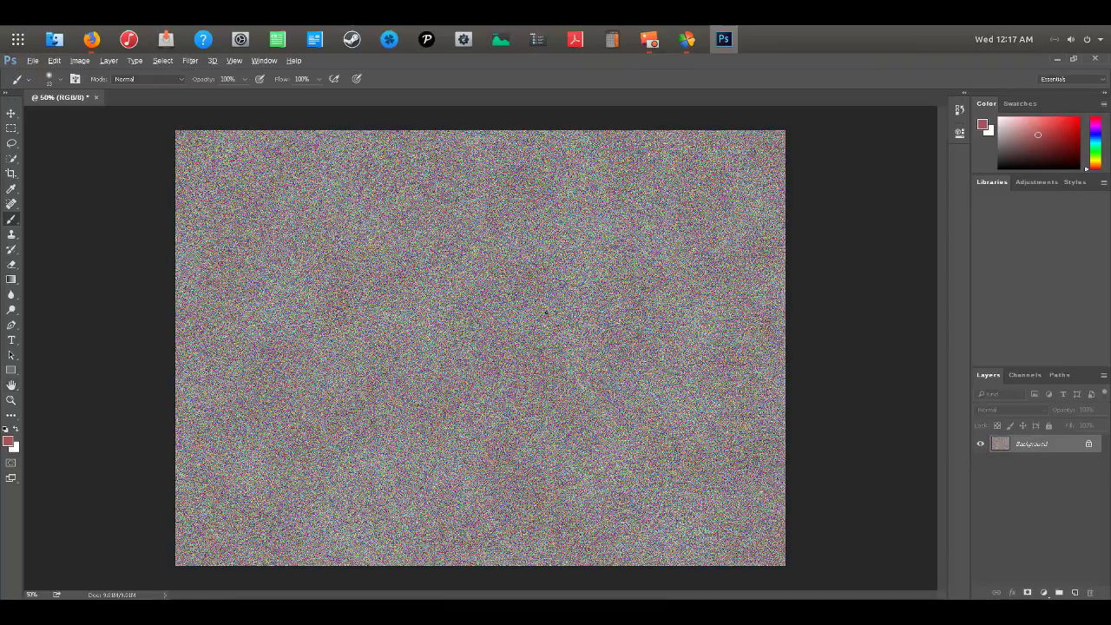